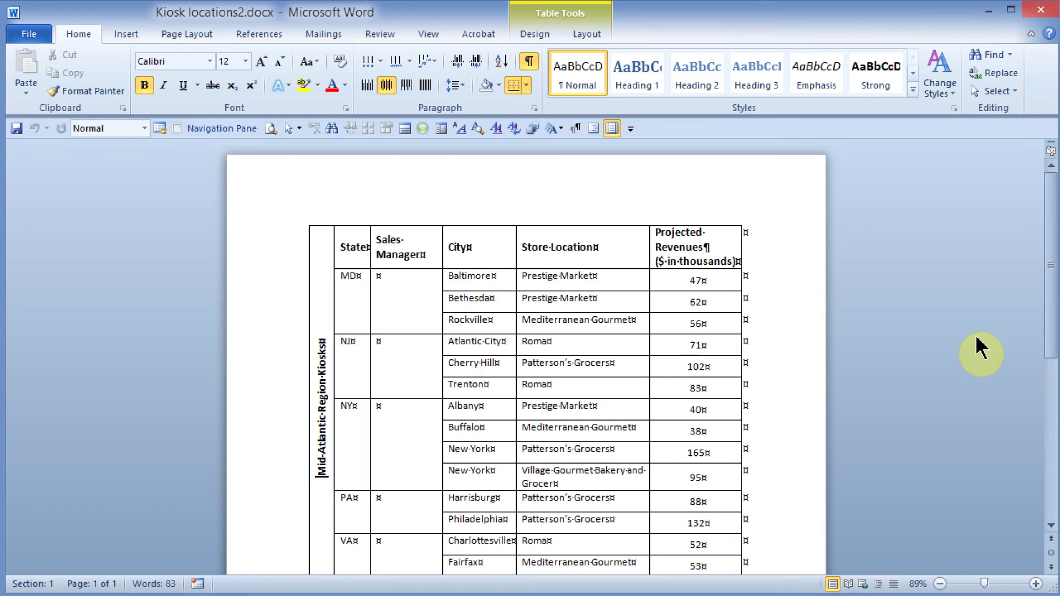
Zoom out to 84% so the entire Mid-Atlantic kiosk table fits on screen
scroll(980, 348, "down", 1)
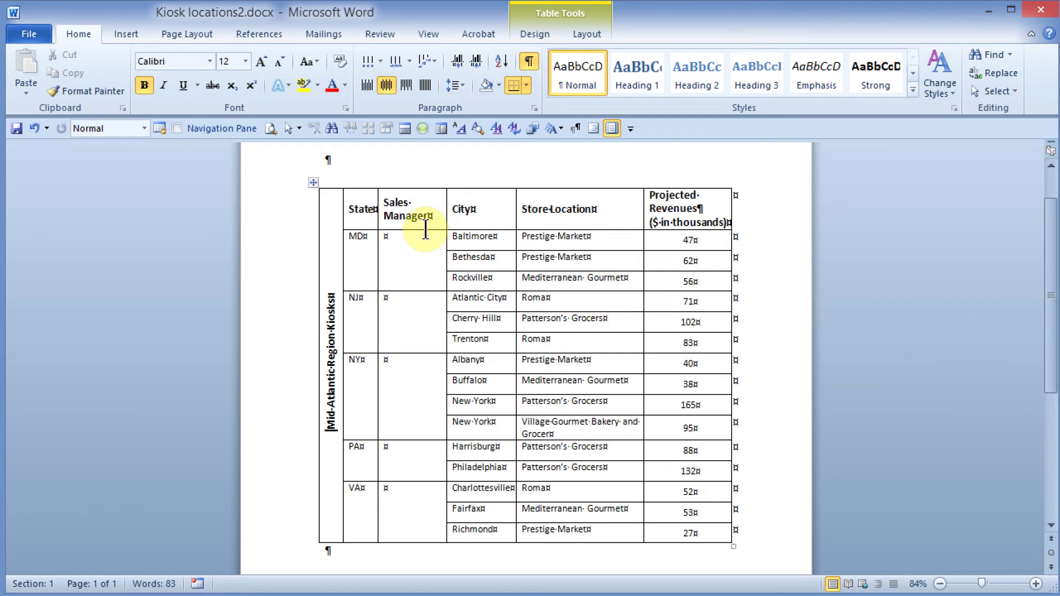
Select the kiosk table from the State header cell across all columns down to the Richmond row
left_click(341, 213)
left_click_drag(369, 210, 695, 532)
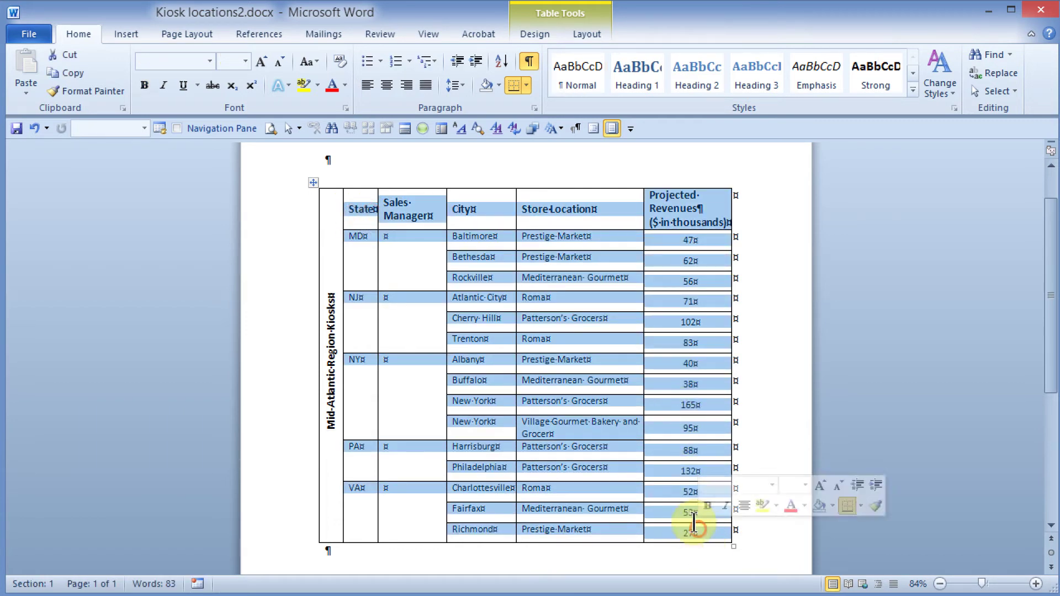
mouse_move(356, 217)
left_mouse_down()
mouse_move(364, 220)
mouse_move(359, 210)
left_mouse_up()
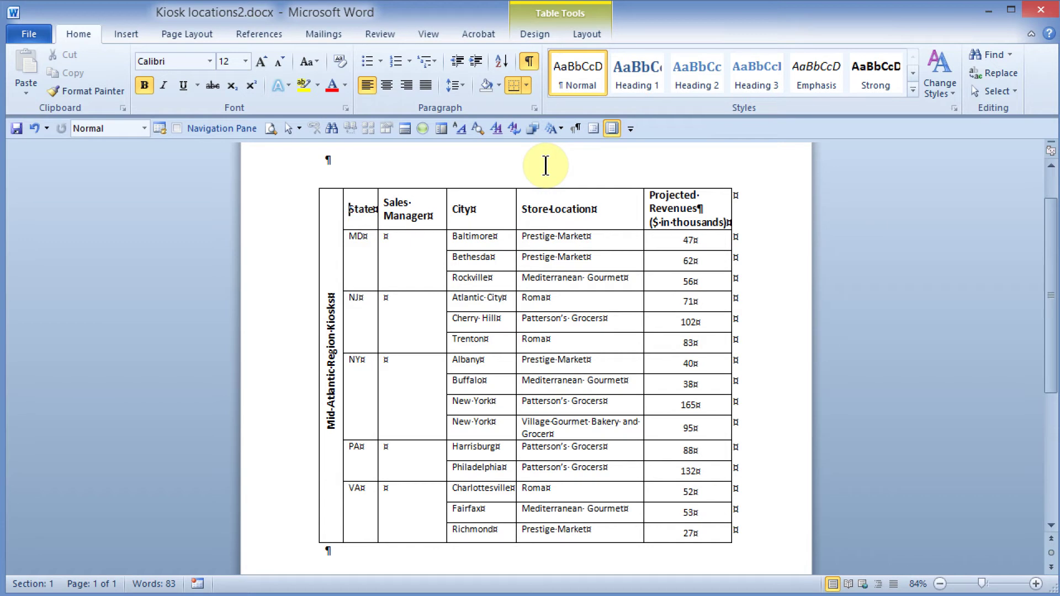
key("shift+Right")
key("shift+Right")
key("shift+Right")
key("shift+Right")
key("shift+Right")
key("shift+Right")
key("shift+Right")
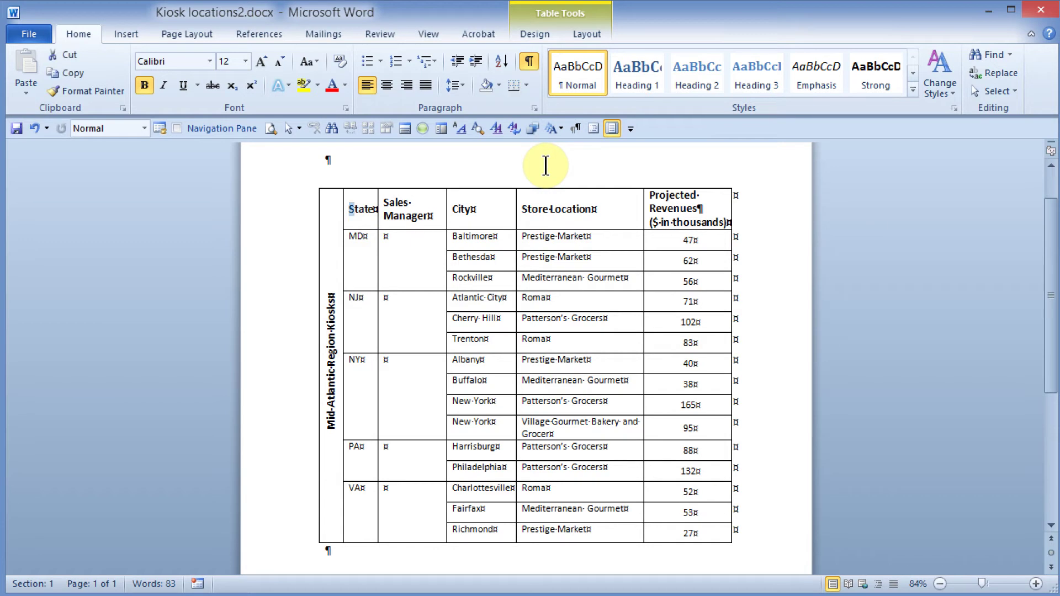
key("shift+Right")
key("shift+Right")
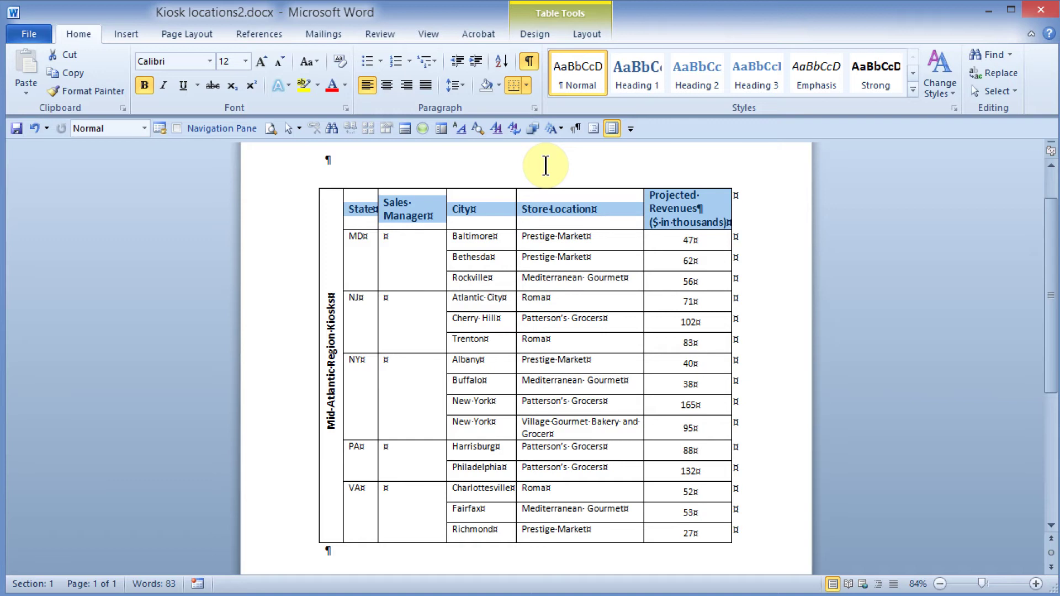
key("shift+Down")
key("shift+Down")
key("shift+Down")
key("shift+Down")
key("shift+Down")
key("shift+Down")
key("shift+Down")
key("shift+Down")
key("shift+Down")
key("shift+Down")
key("shift+Down")
key("shift+Down")
key("shift+Down")
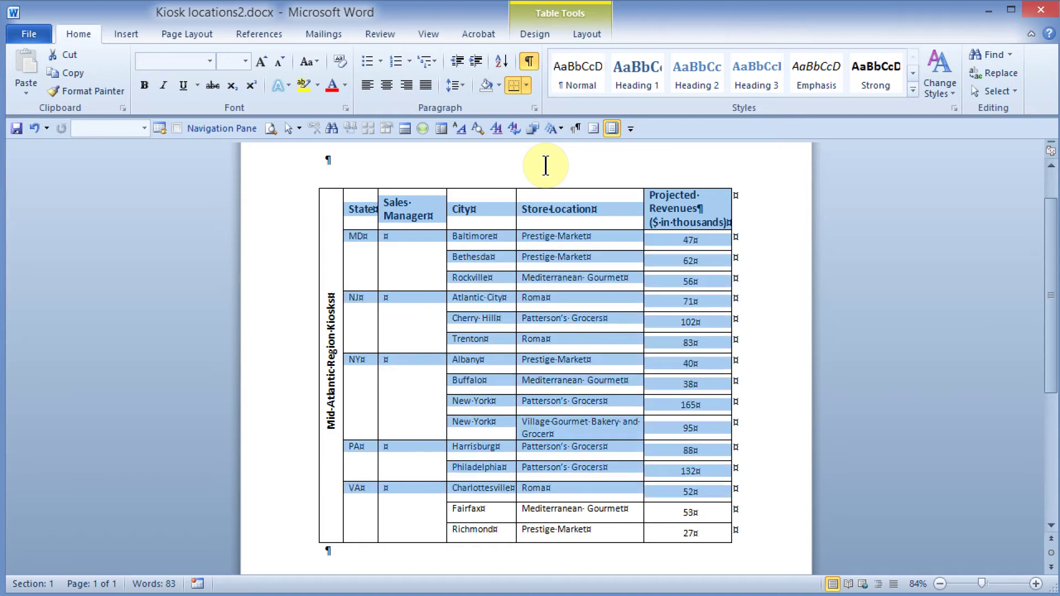
key("shift+Down")
key("shift+Down")
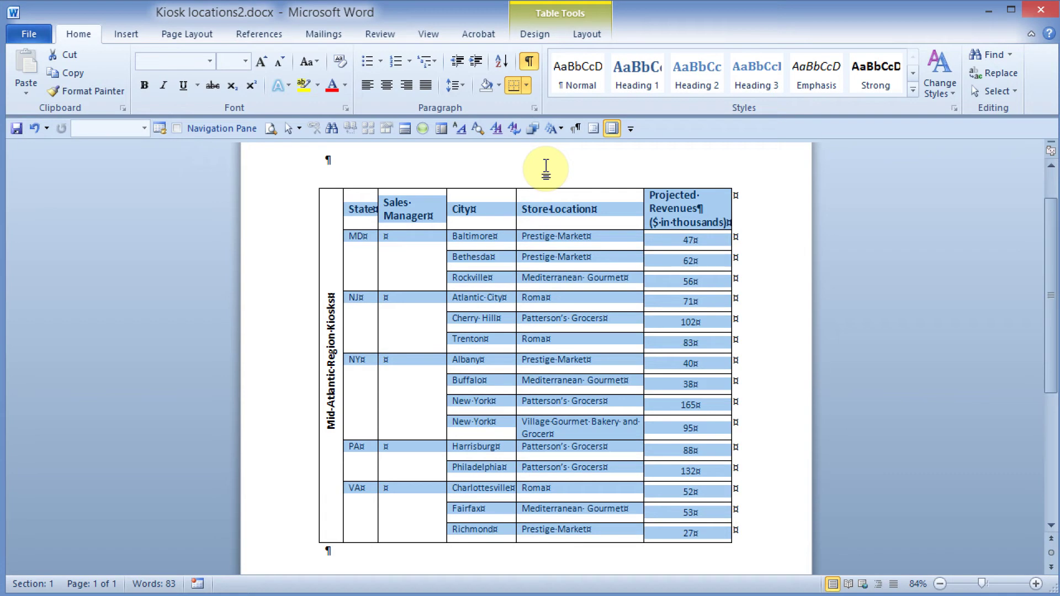
key("alt+j")
key("l")
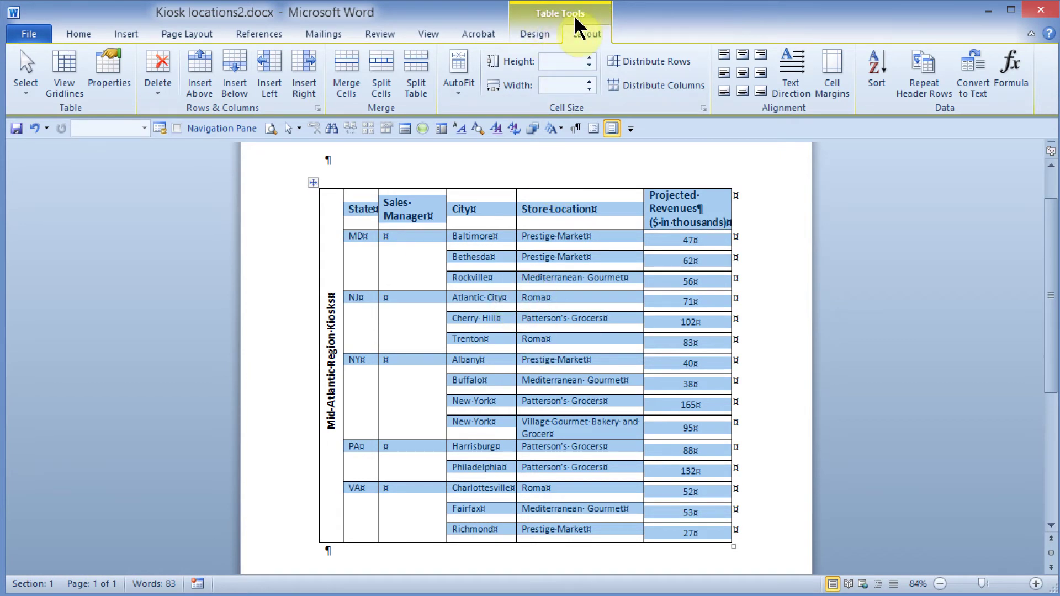
Apply a 2¼ pt outside border around the selected kiosk table
left_click(535, 34)
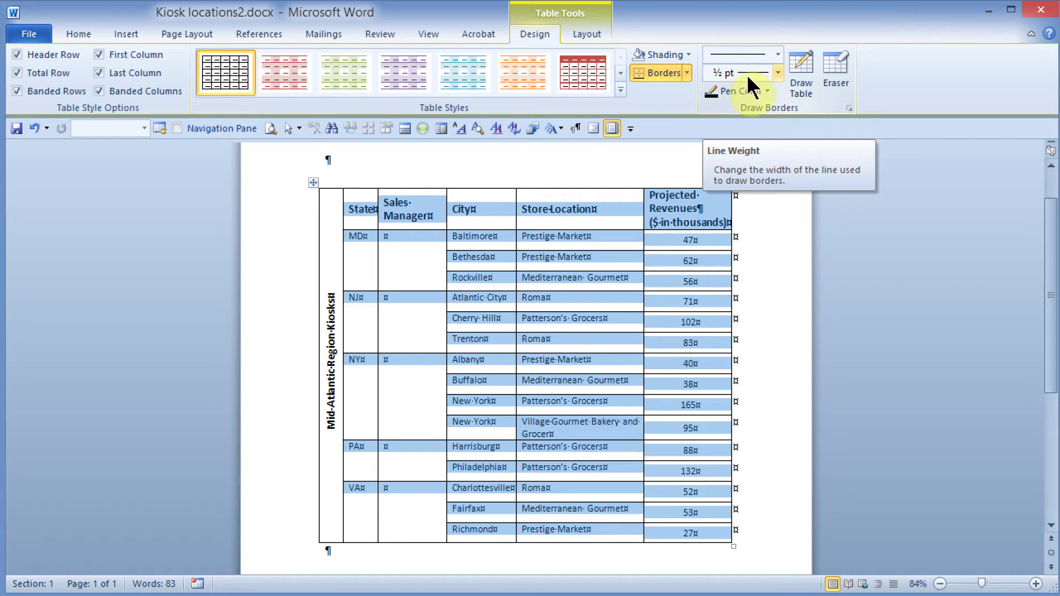
left_click(777, 70)
left_click(759, 202)
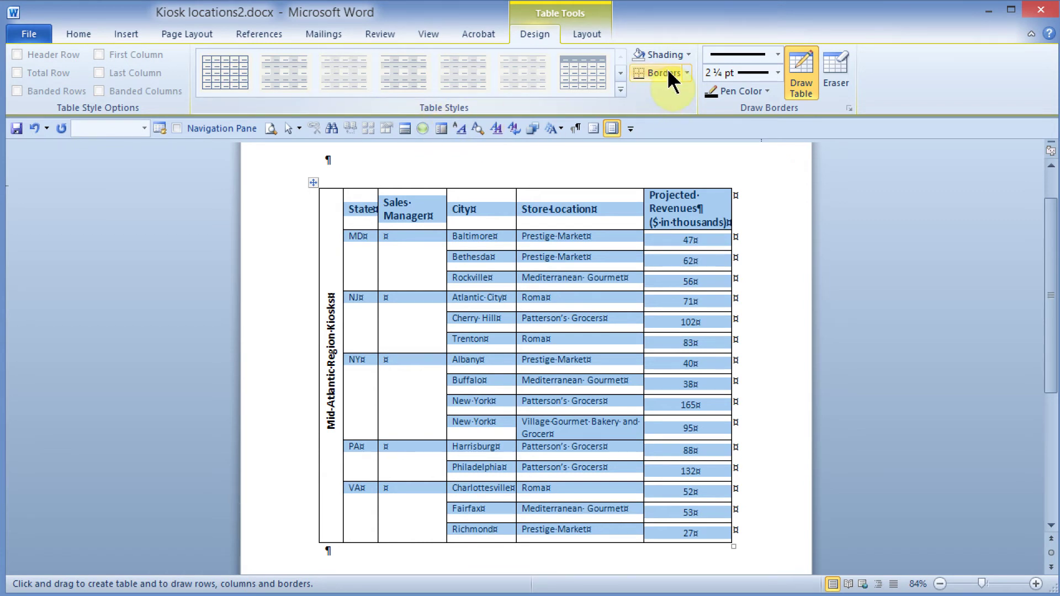
left_click(687, 73)
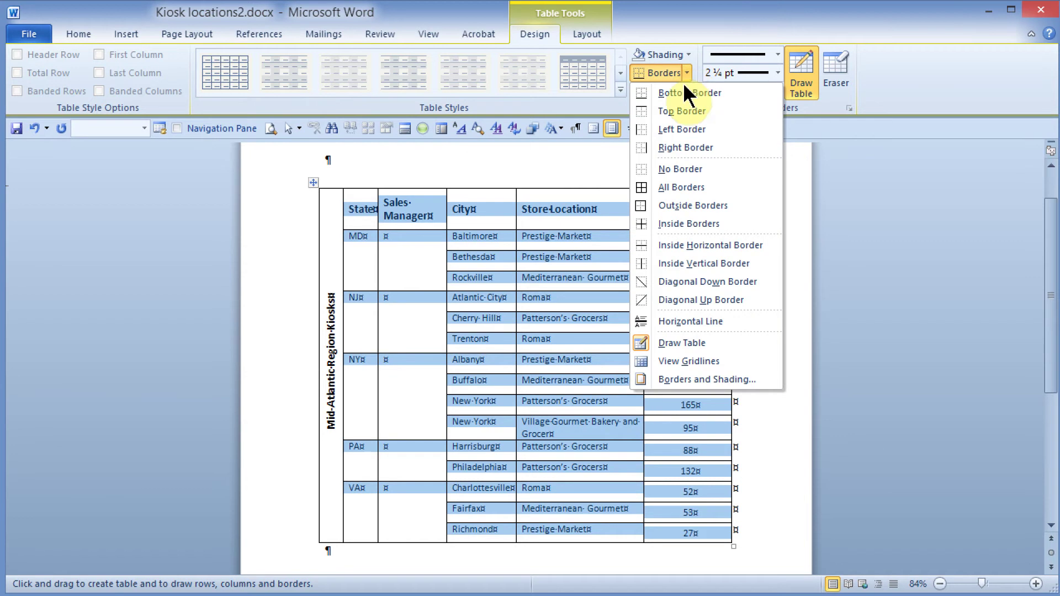
left_click(683, 206)
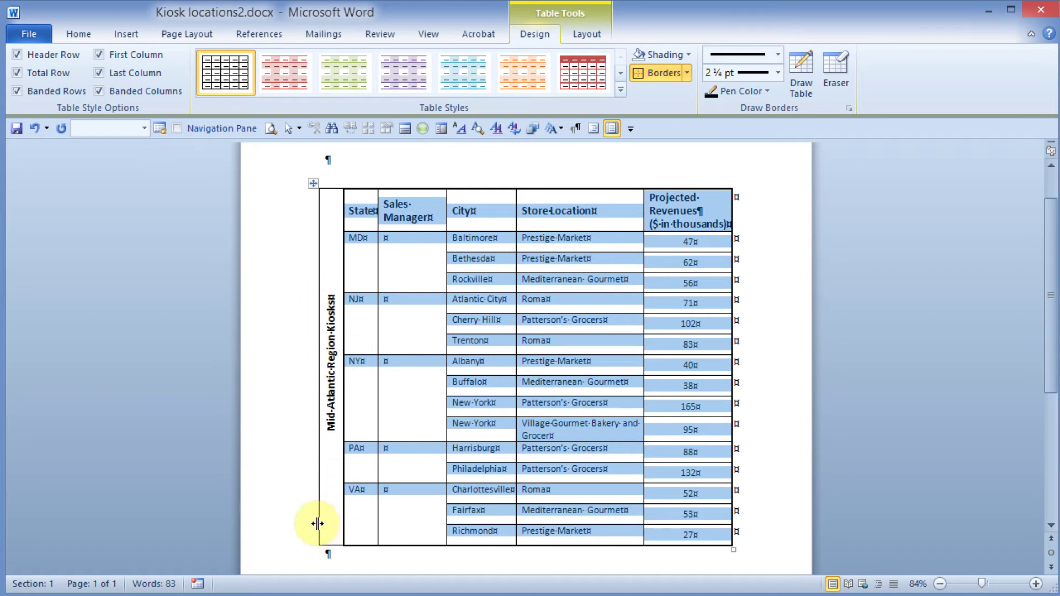
left_click(325, 356)
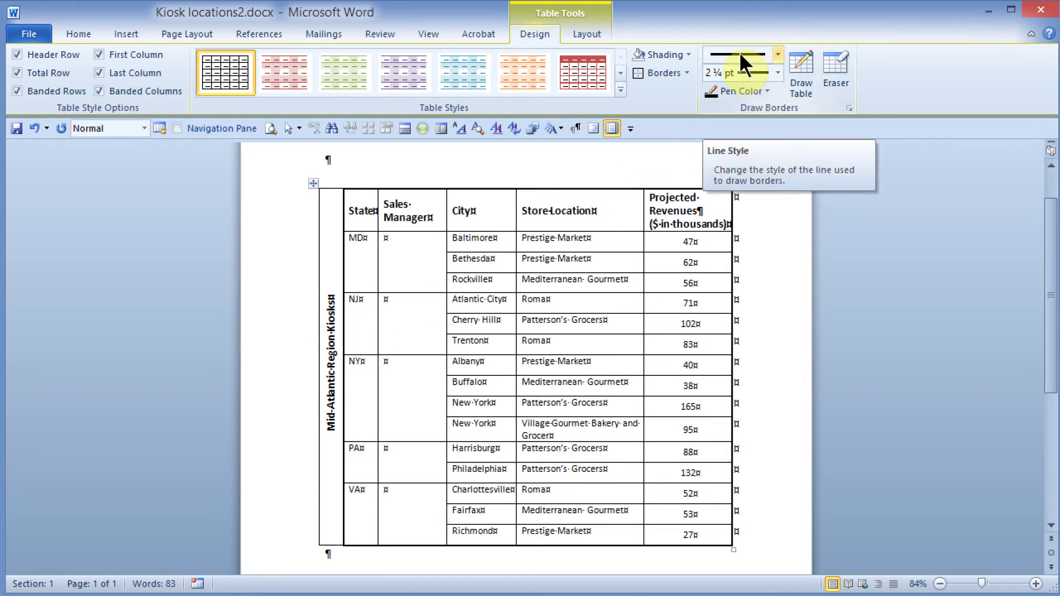
With line style No Border, clear the label cell's top, left and bottom borders
left_click(777, 54)
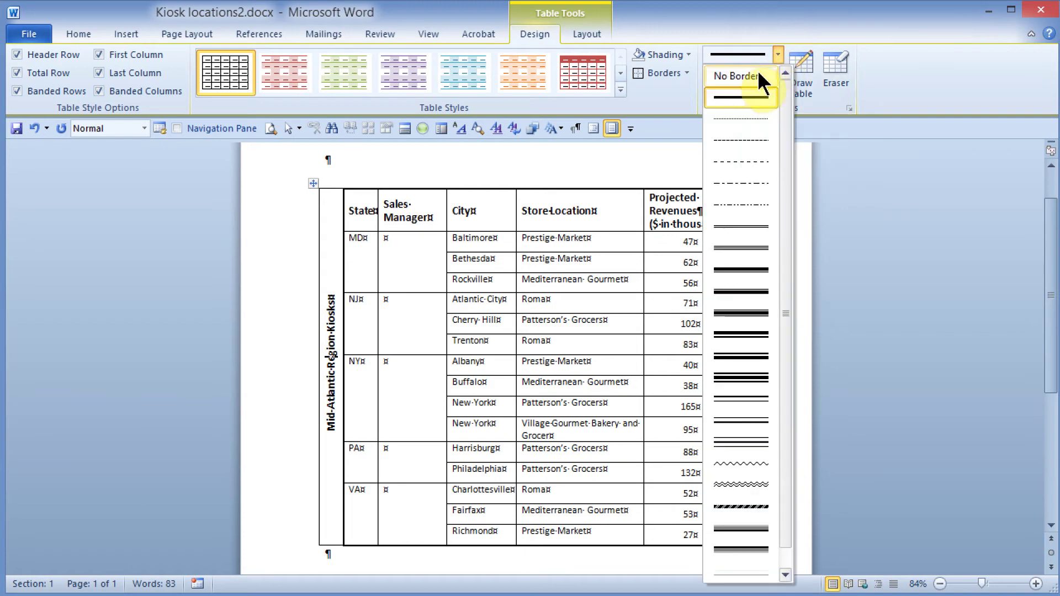
left_click(759, 75)
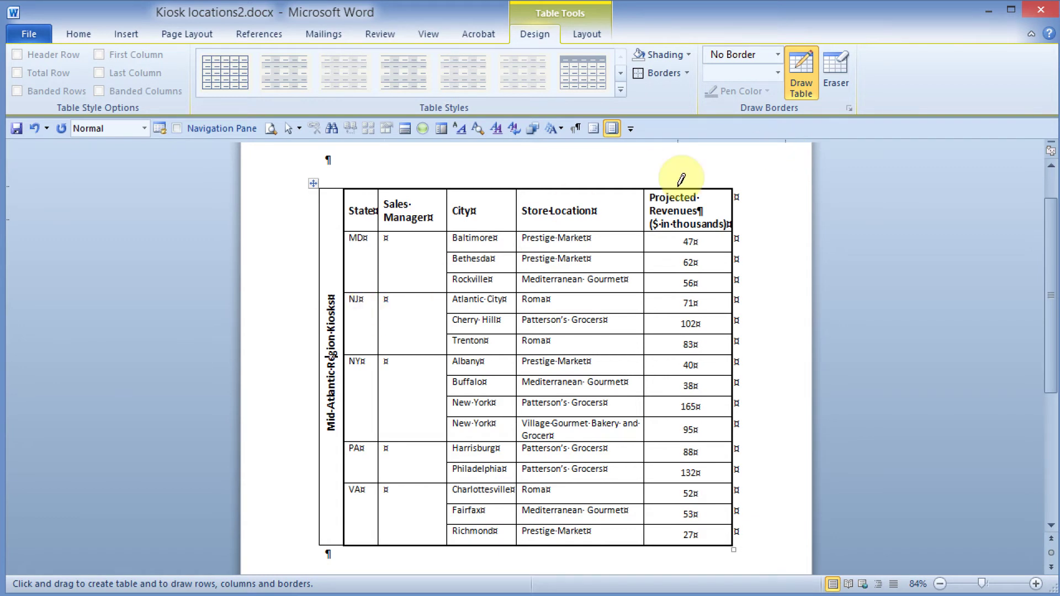
left_click(686, 73)
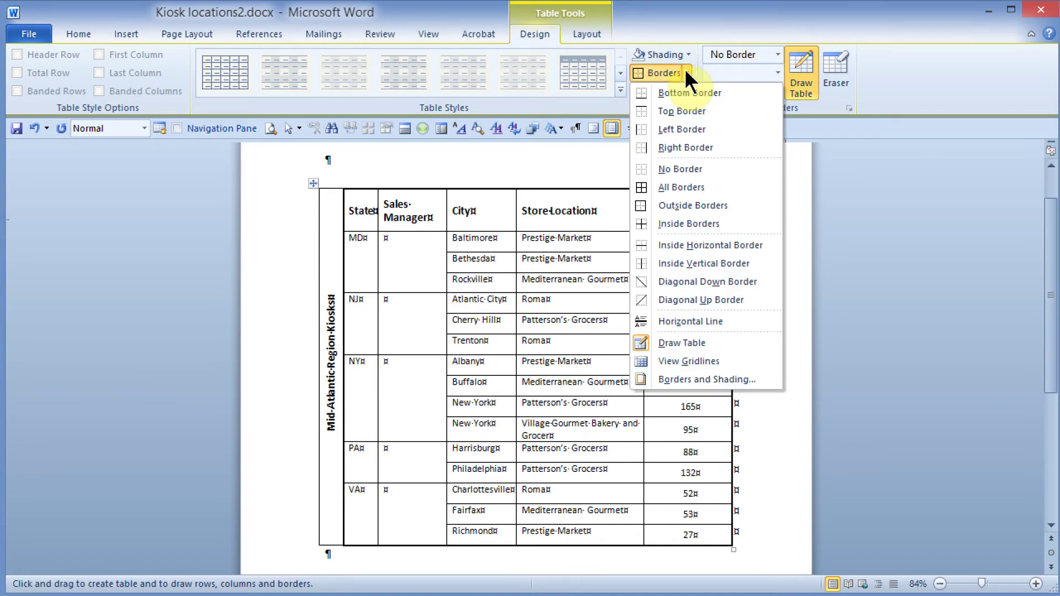
left_click(672, 110)
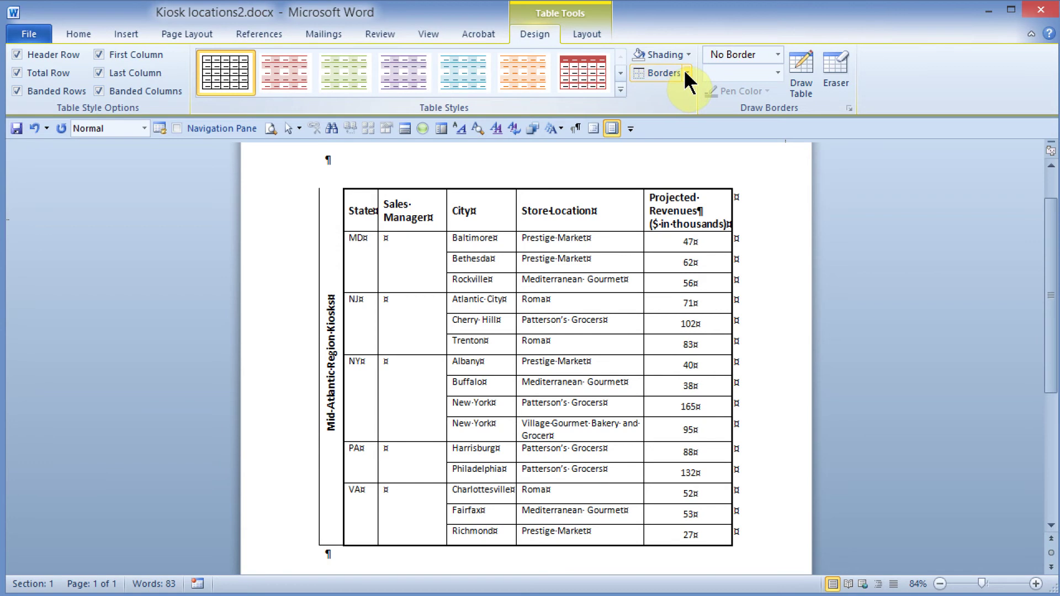
left_click(686, 75)
left_click(678, 131)
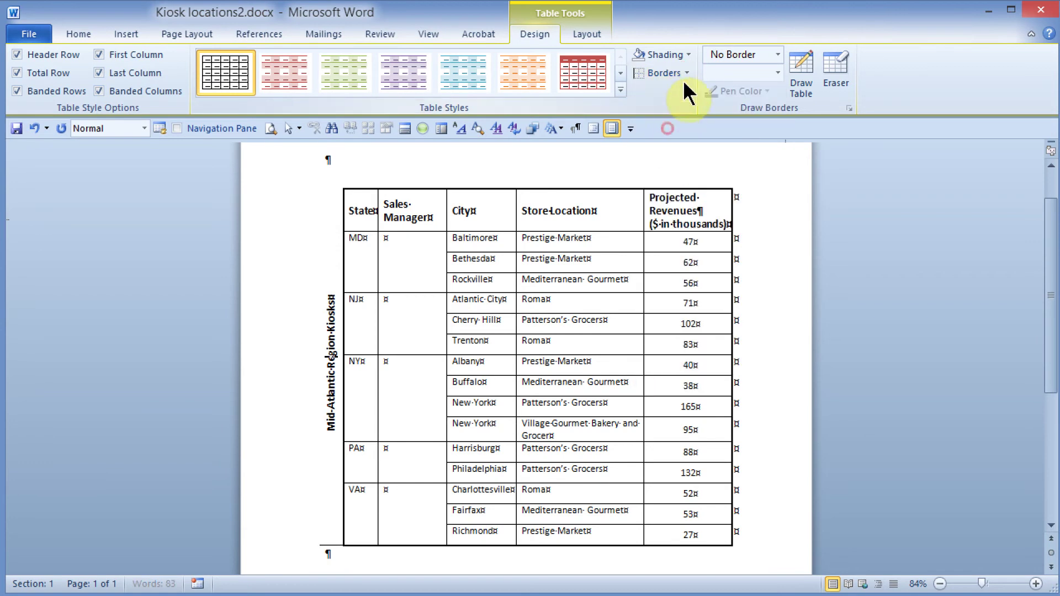
left_click(686, 73)
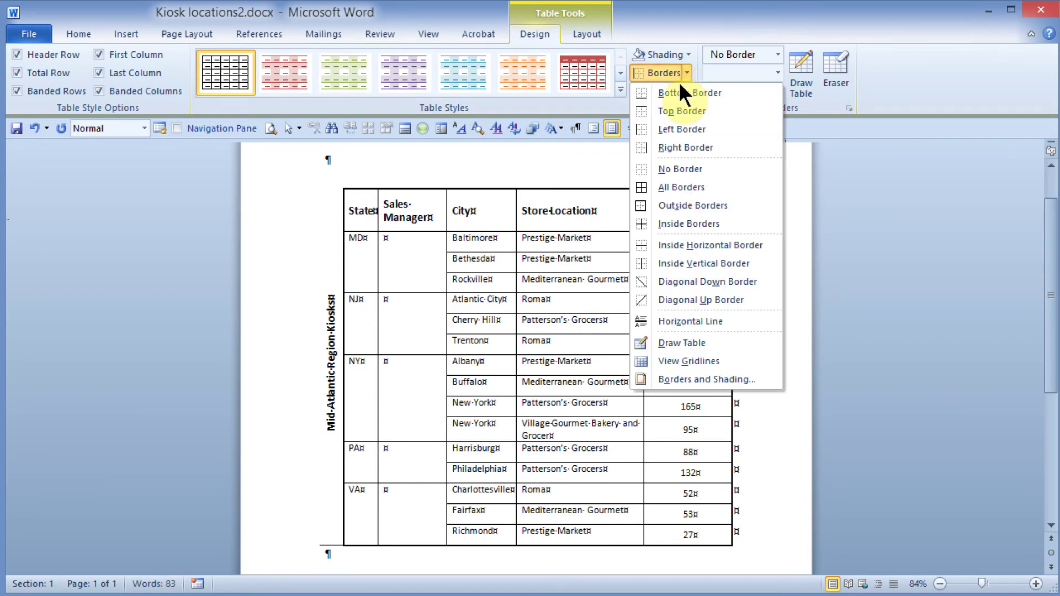
left_click(676, 92)
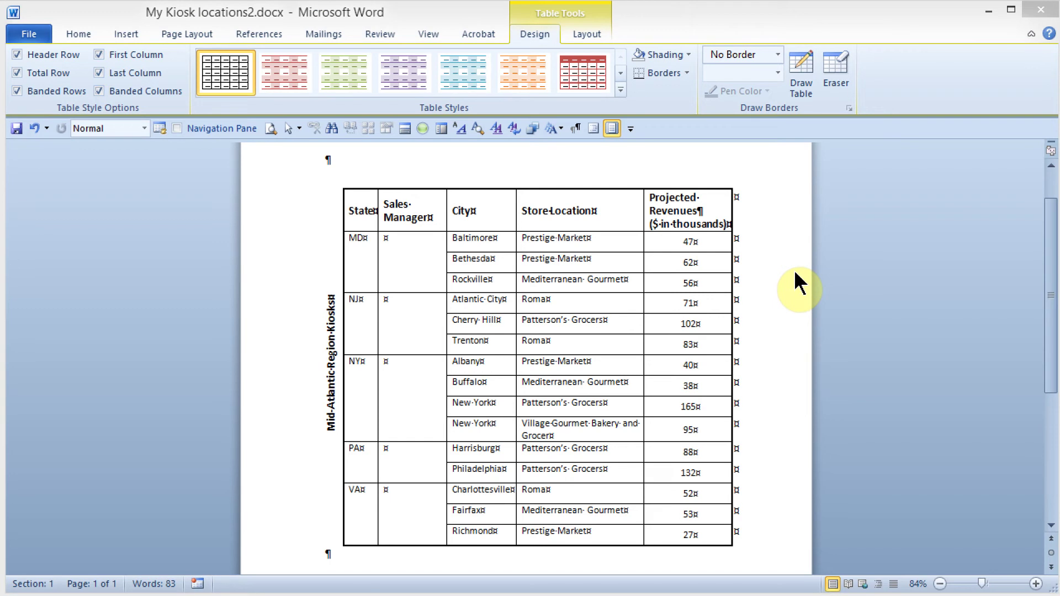
Shade the State-to-Projected Revenues header row Olive Green, Accent 3, Lighter 40%
left_click(351, 211)
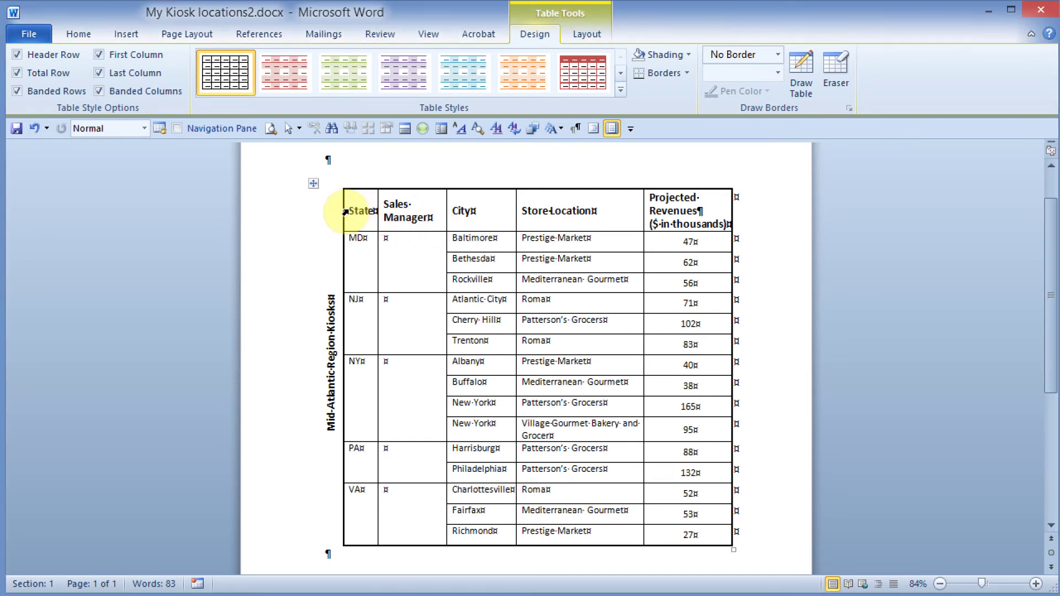
left_click_drag(349, 210, 696, 204)
left_click(359, 212)
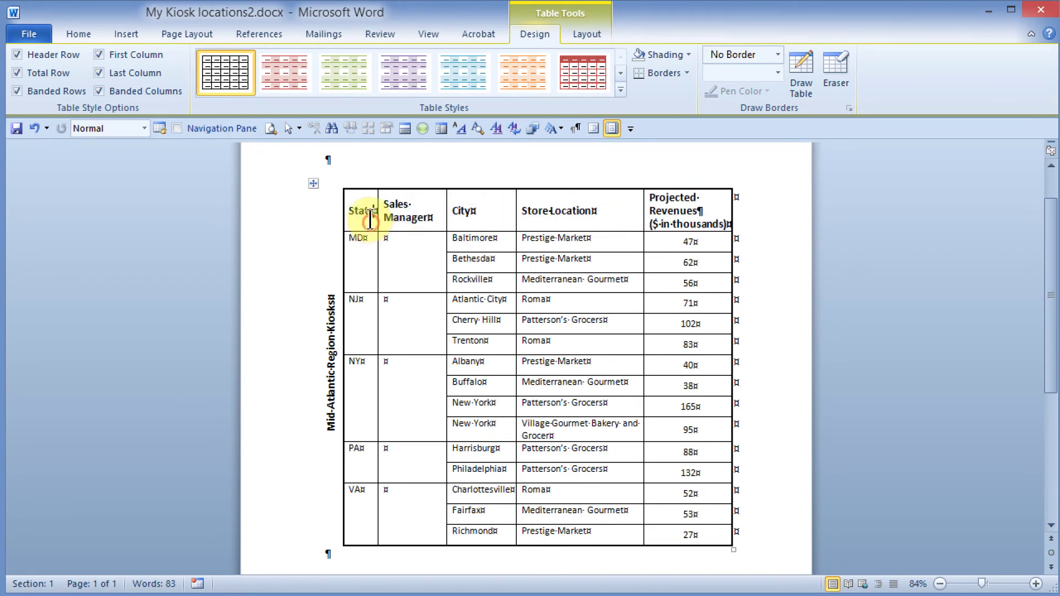
double_click(448, 204)
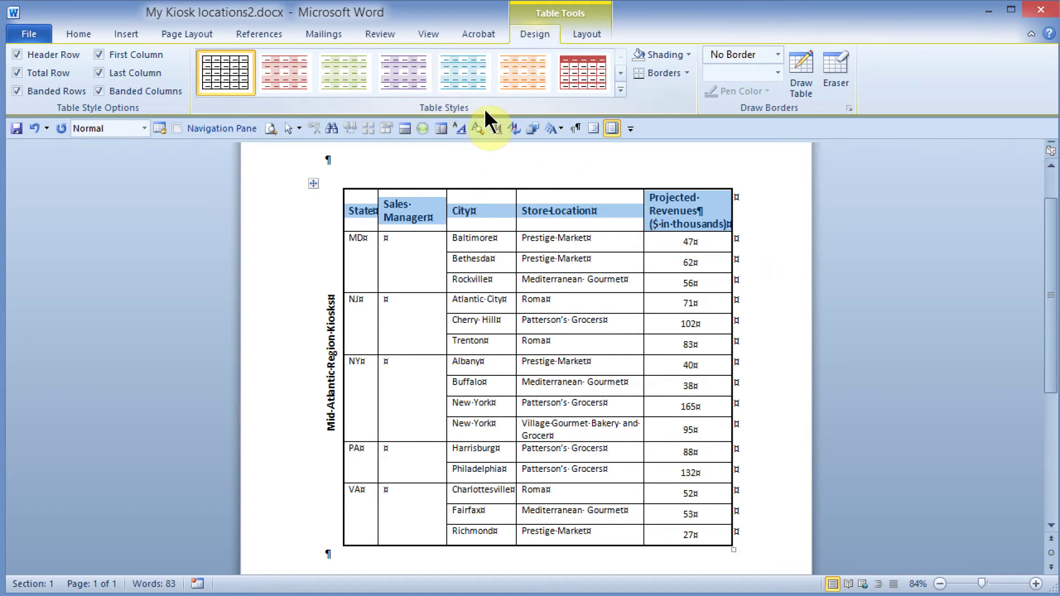
left_click(688, 55)
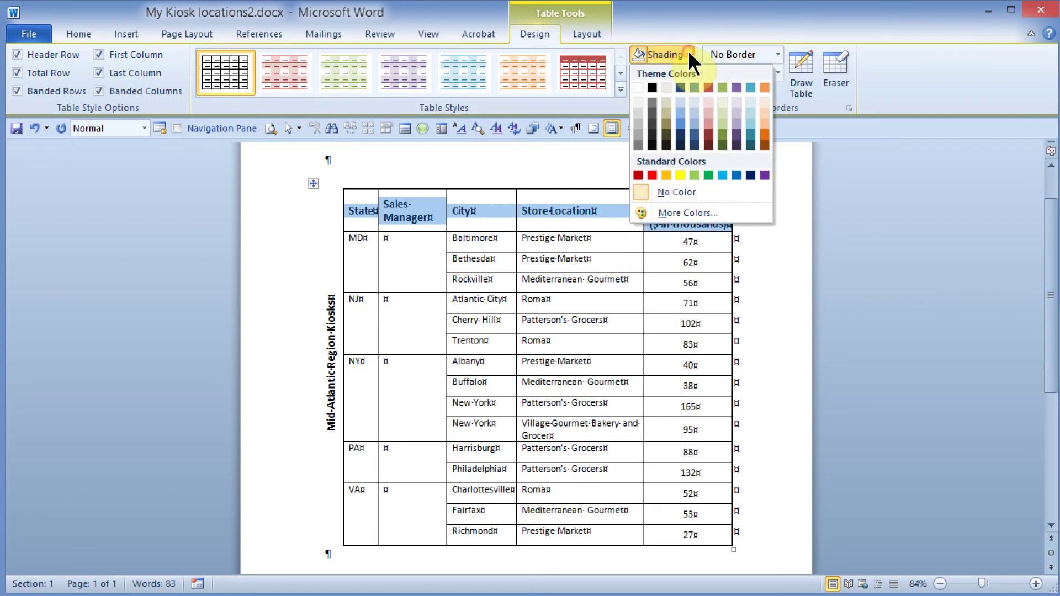
left_click(723, 124)
left_click(717, 240)
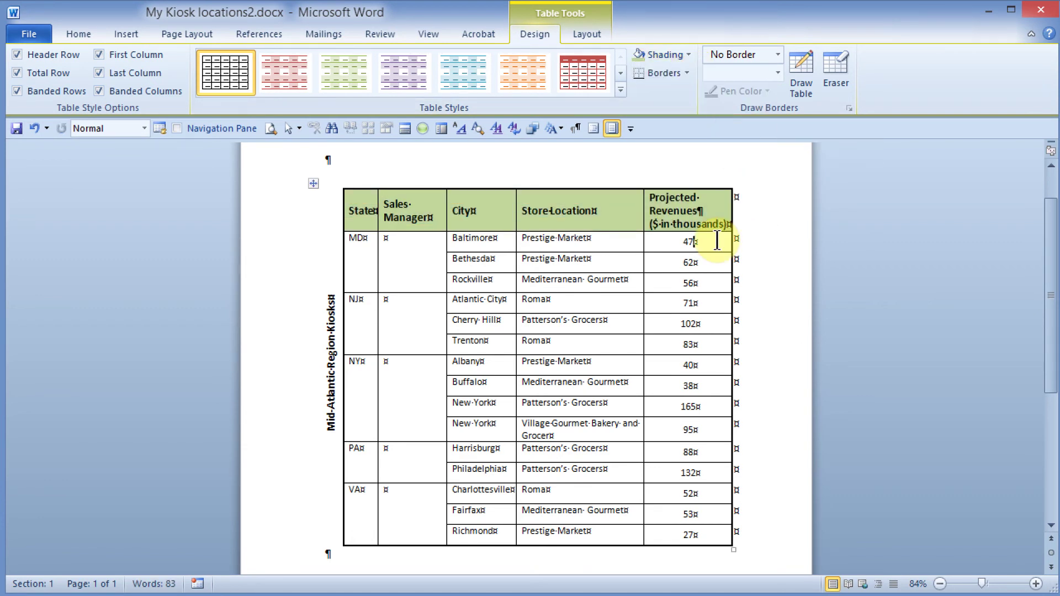
left_click(682, 243)
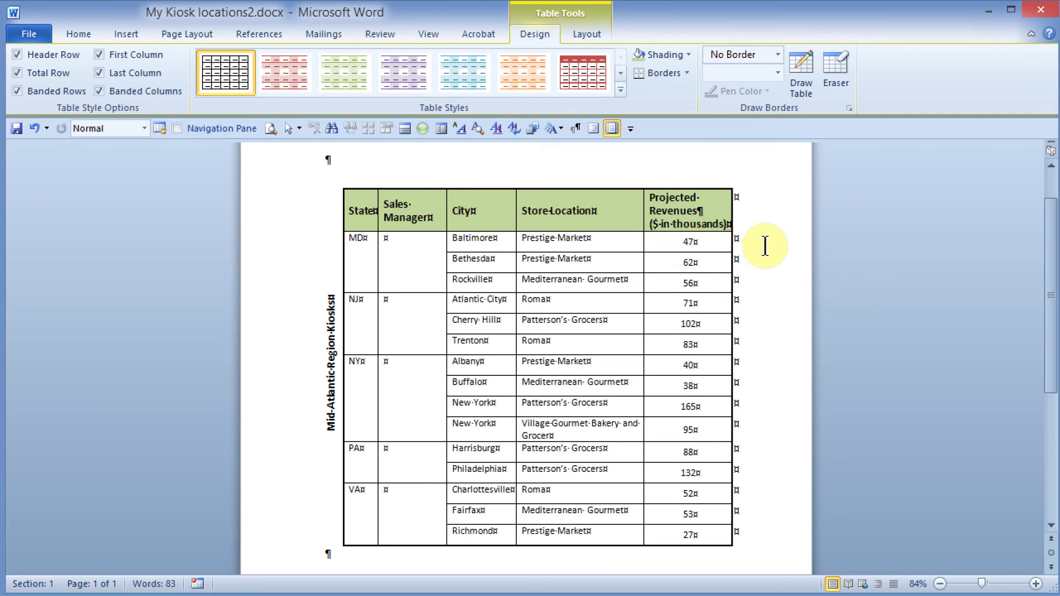
Select the Projected Revenues values and try sorting, dismissing the merged-cells warning
key("shift+Down")
key("shift+Down")
key("shift+Down")
key("shift+Down")
key("shift+Down")
key("shift+Down")
key("shift+Down")
key("shift+Down")
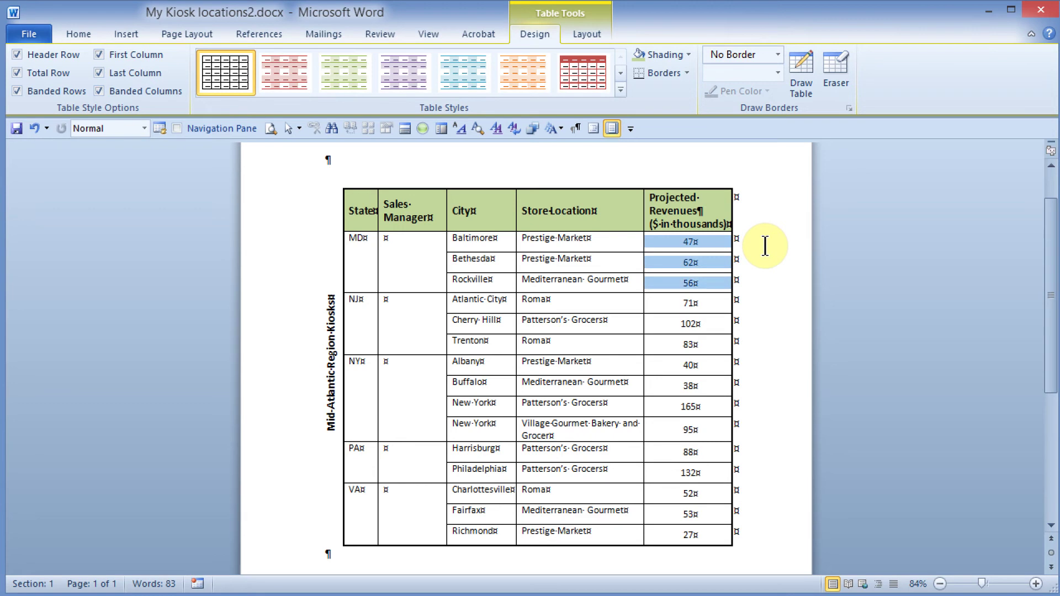
key("shift+Down")
key("shift+Down")
key("shift+Down")
key("shift+Down")
key("shift+Down")
key("shift+Down")
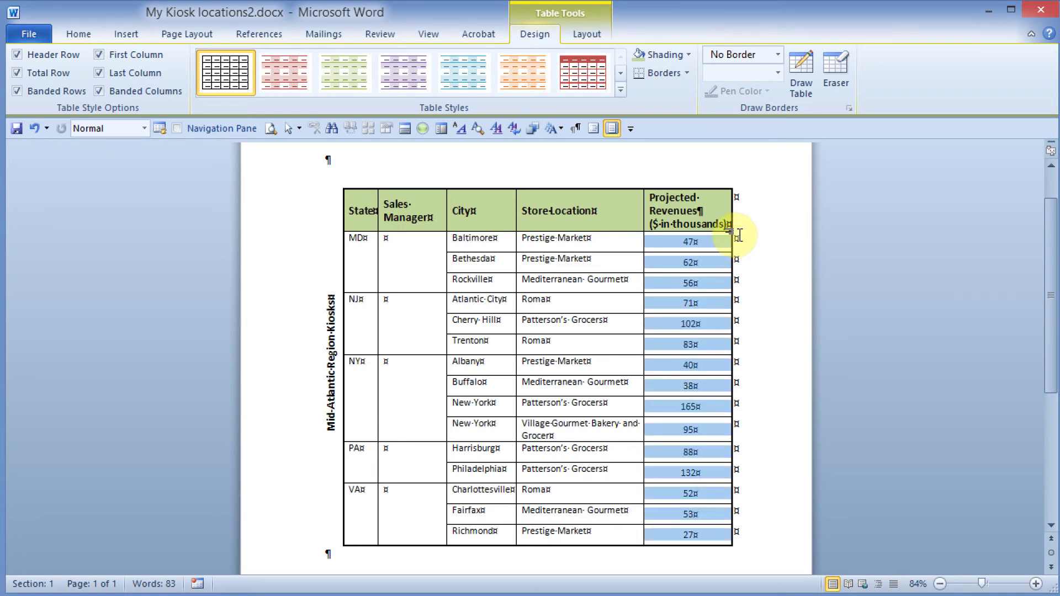
left_click(688, 54)
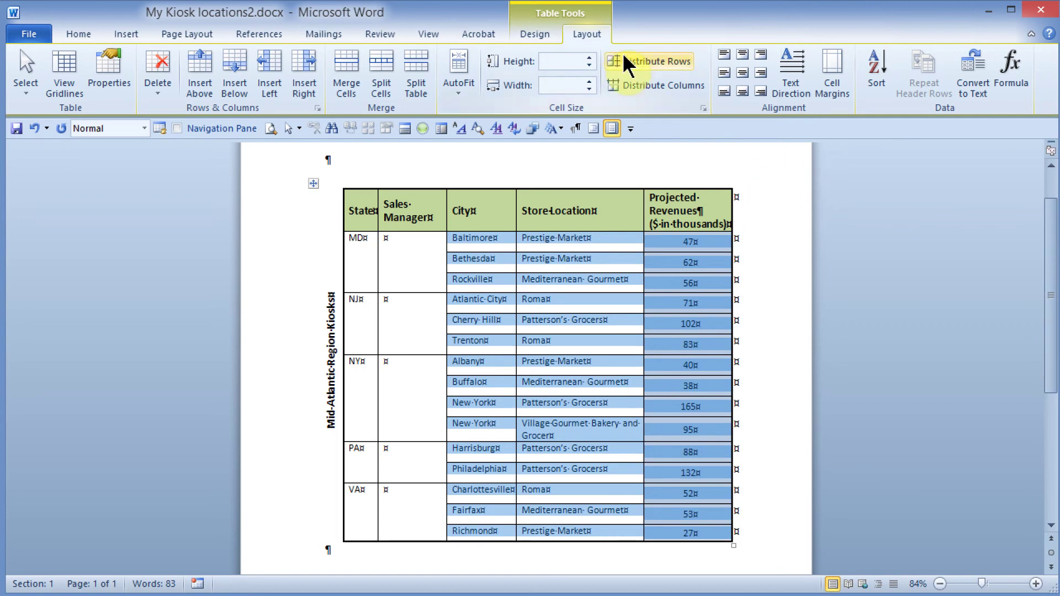
left_click(878, 79)
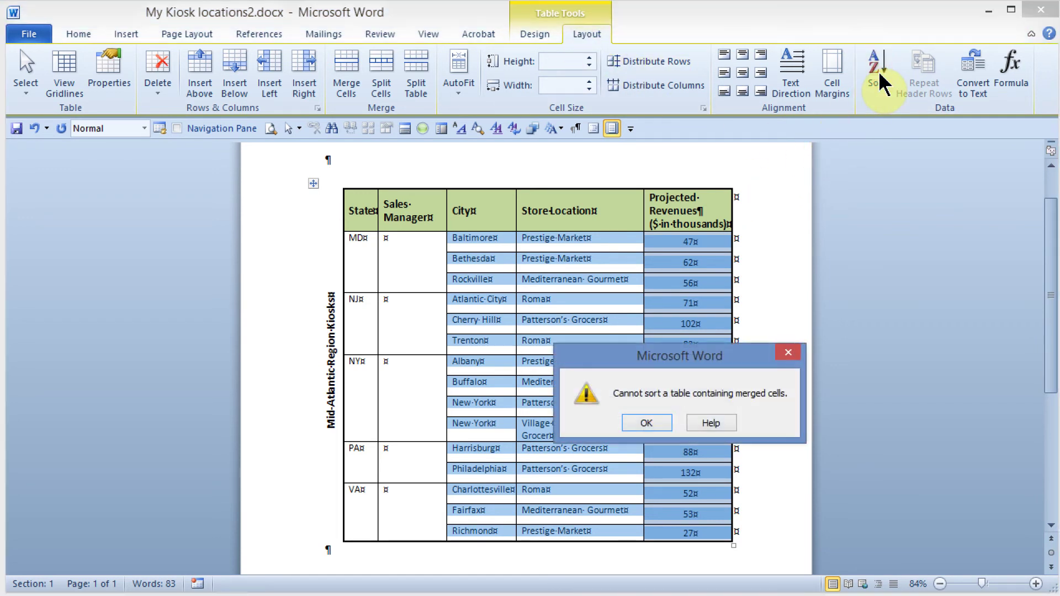
left_click_drag(700, 358, 742, 267)
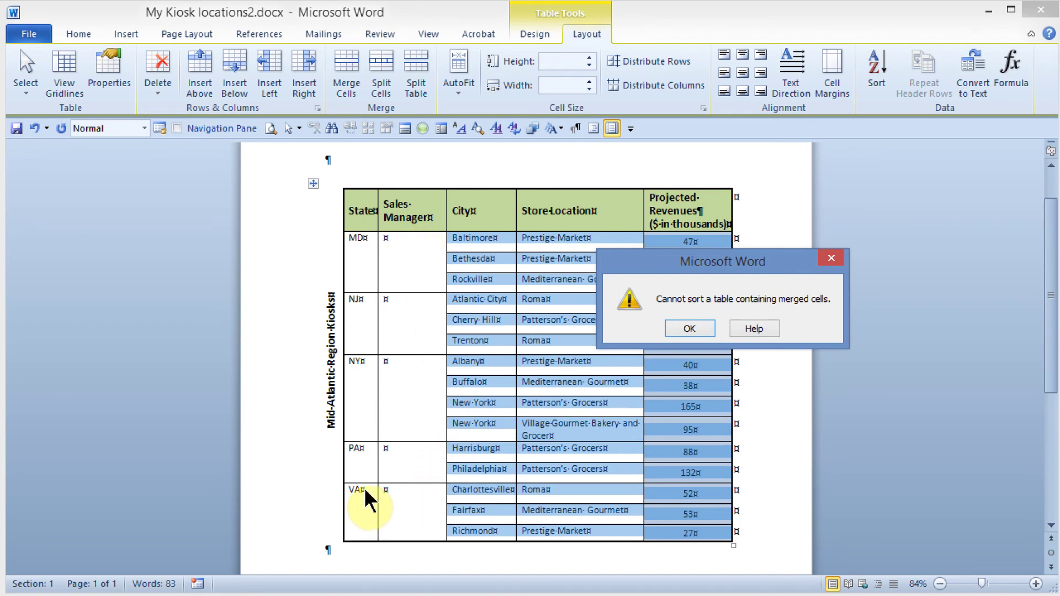
left_click(690, 329)
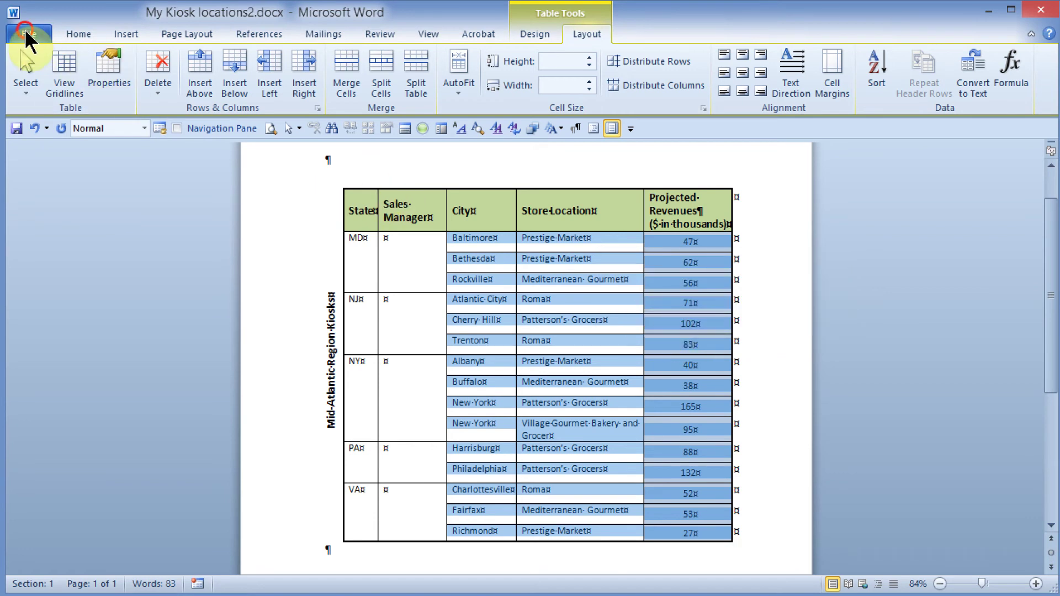
Open Sorting.docx from the recent documents and maximize its window
left_click(26, 39)
left_click(39, 212)
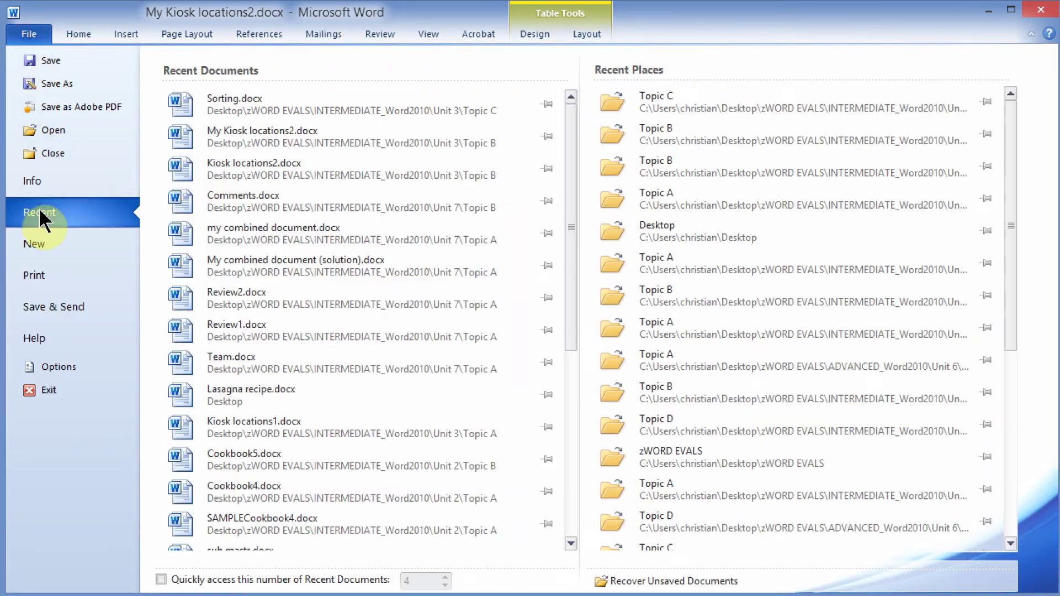
left_click(233, 105)
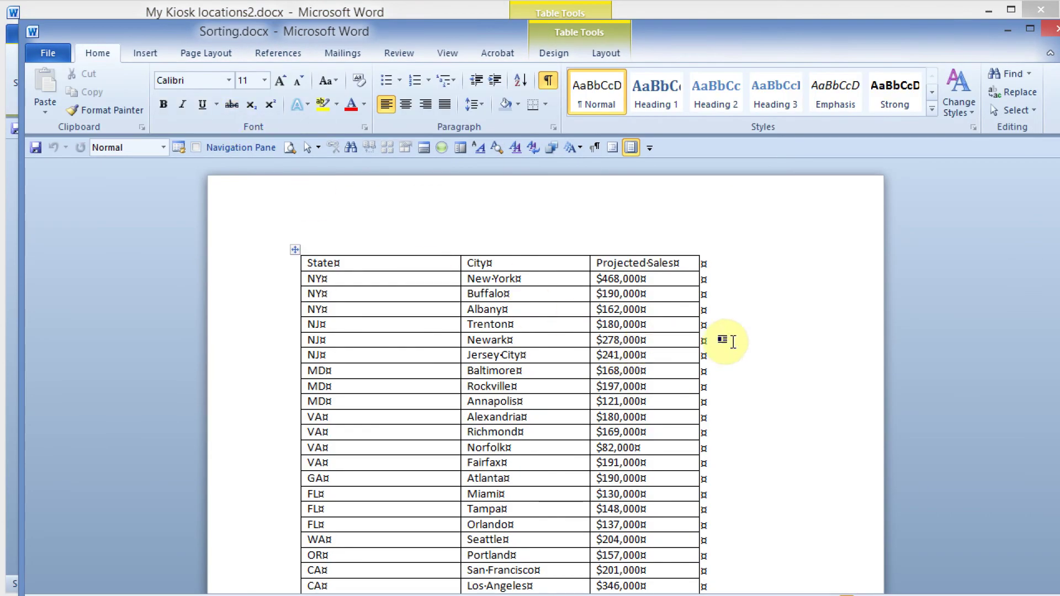
double_click(686, 25)
scroll(858, 279, "down", 2)
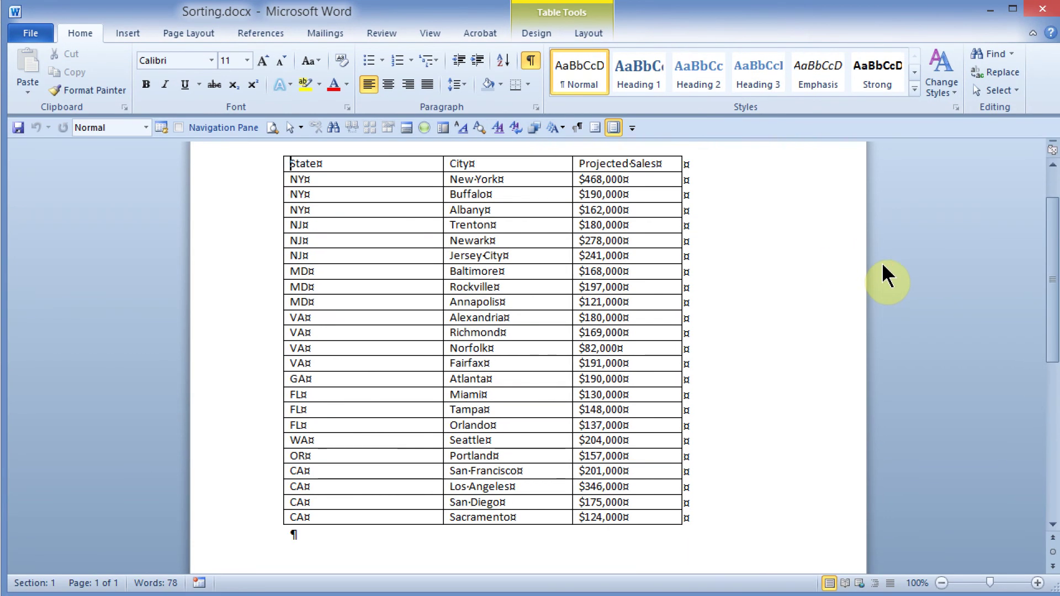
Sort the data rows ascending by Column 1 (state), then by Column 2 (city)
scroll(883, 274, "up", 1)
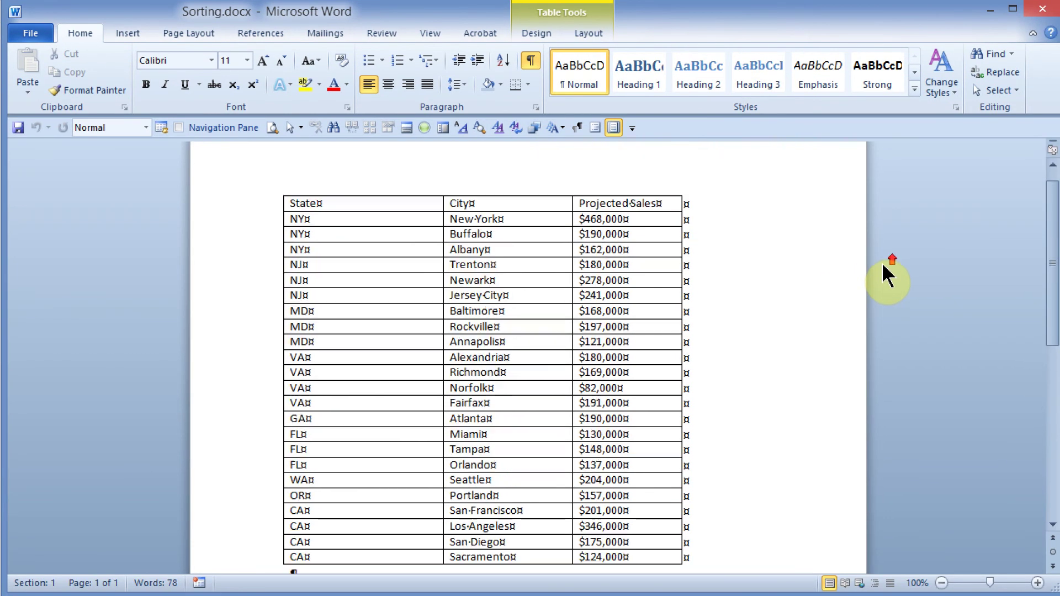
left_click(287, 220)
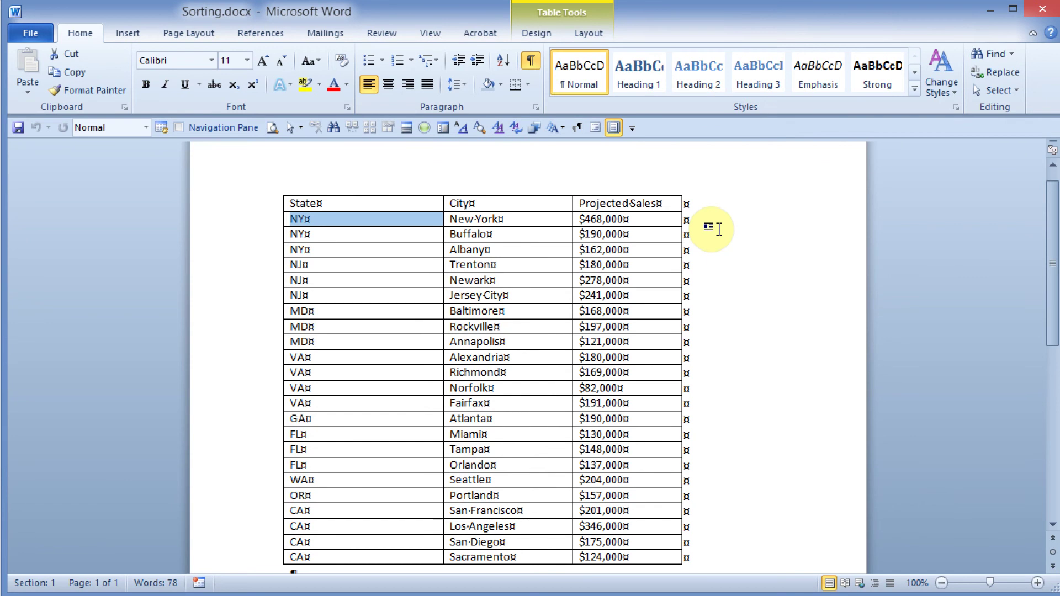
key("shift+Right")
key("shift+Right")
key("shift+Down")
key("shift+Down")
key("shift+Down")
key("shift+Down")
key("shift+Down")
key("shift+Down")
key("shift+Down")
key("shift+Down")
key("shift+Down")
key("shift+Down")
key("shift+Down")
key("shift+Down")
key("shift+Down")
key("shift+Down")
key("shift+Down")
key("shift+Down")
key("shift+Down")
key("shift+Down")
key("shift+Down")
key("shift+Down")
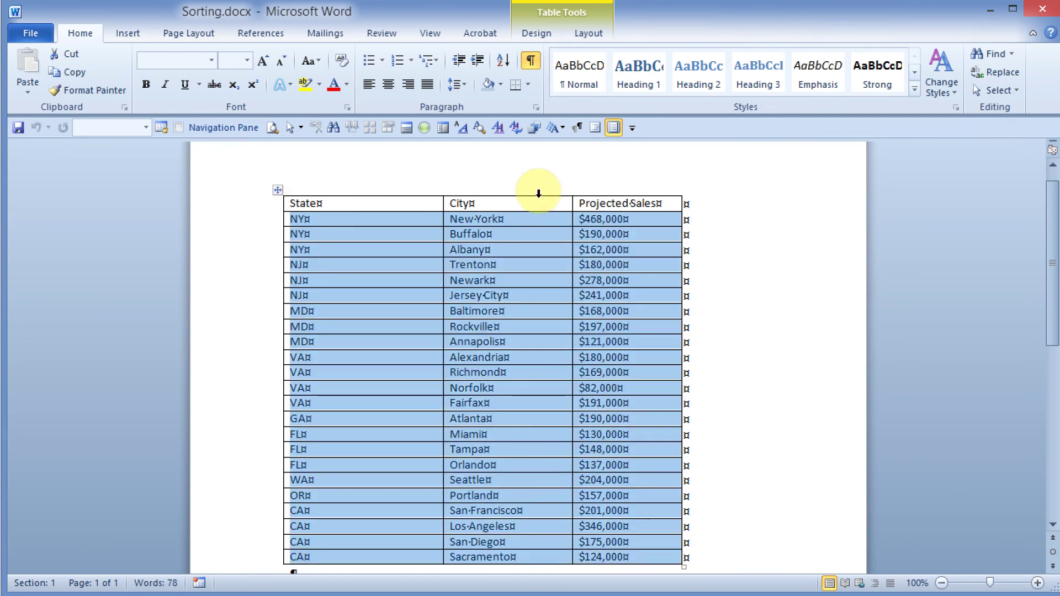
left_click(591, 28)
left_click(877, 71)
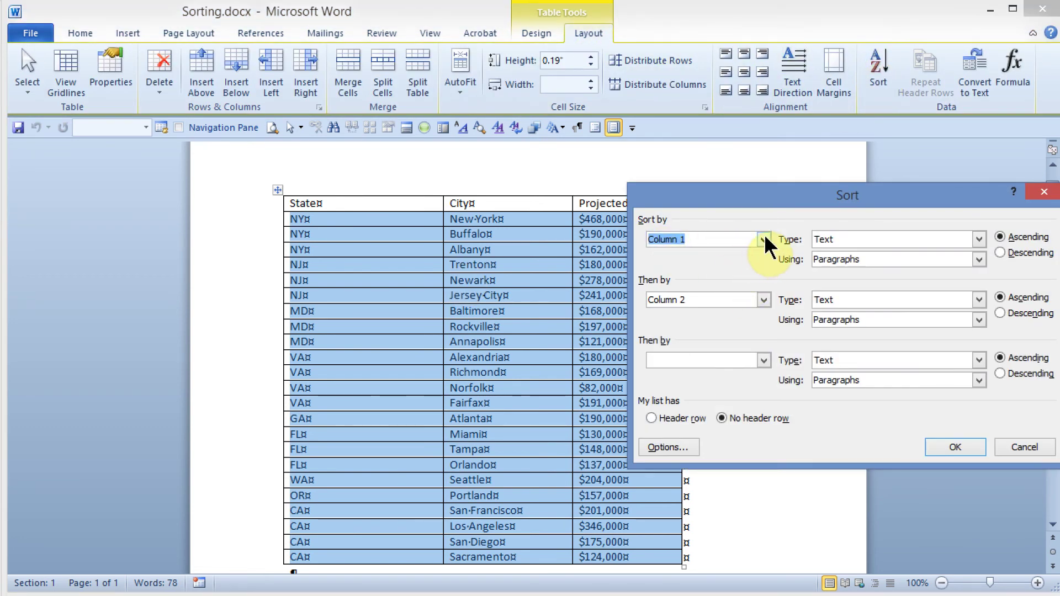
left_click(763, 300)
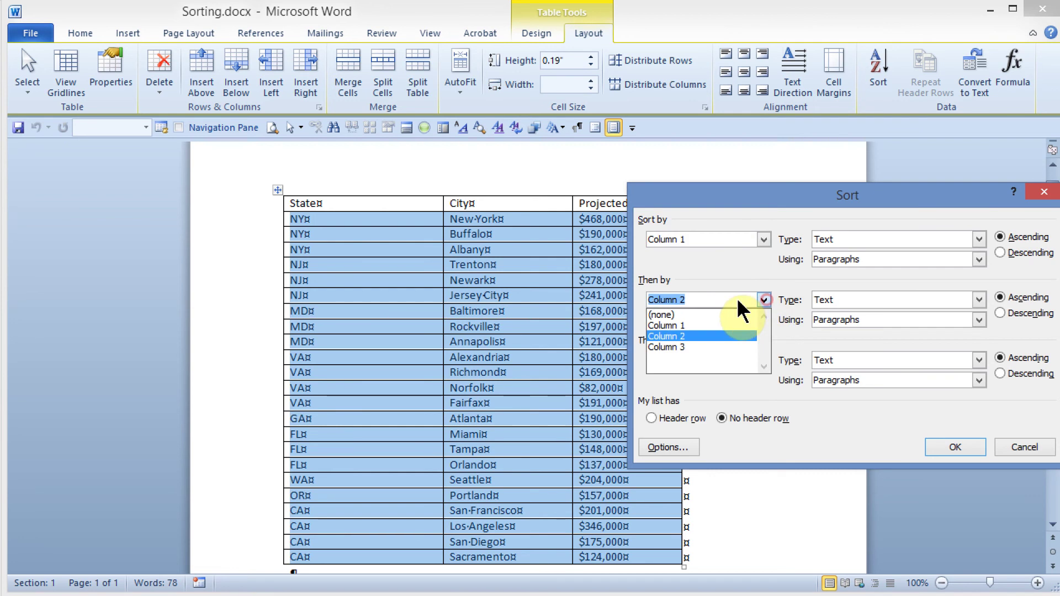
left_click(676, 335)
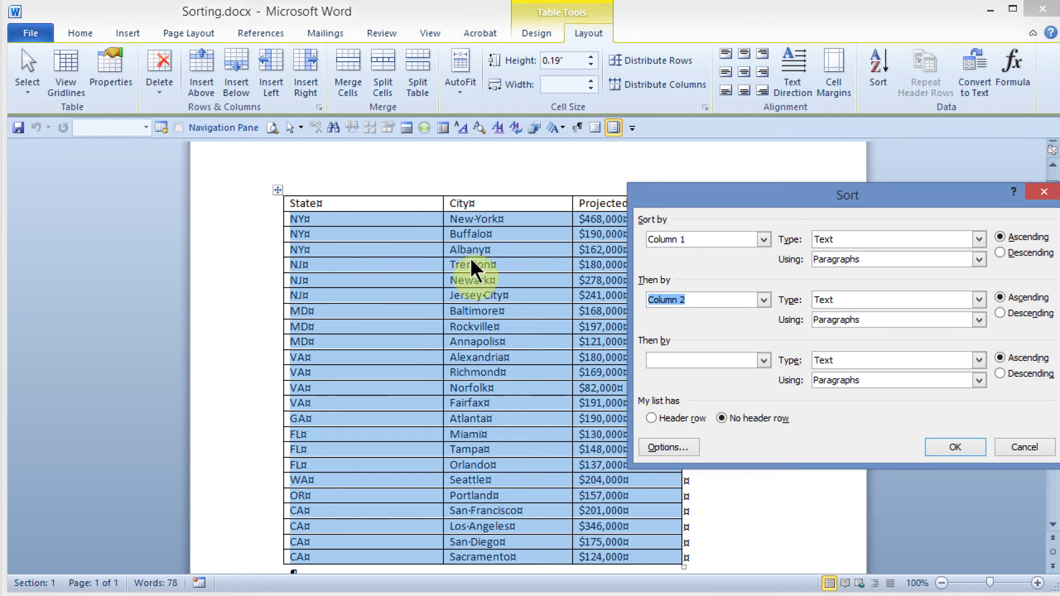
left_click(951, 448)
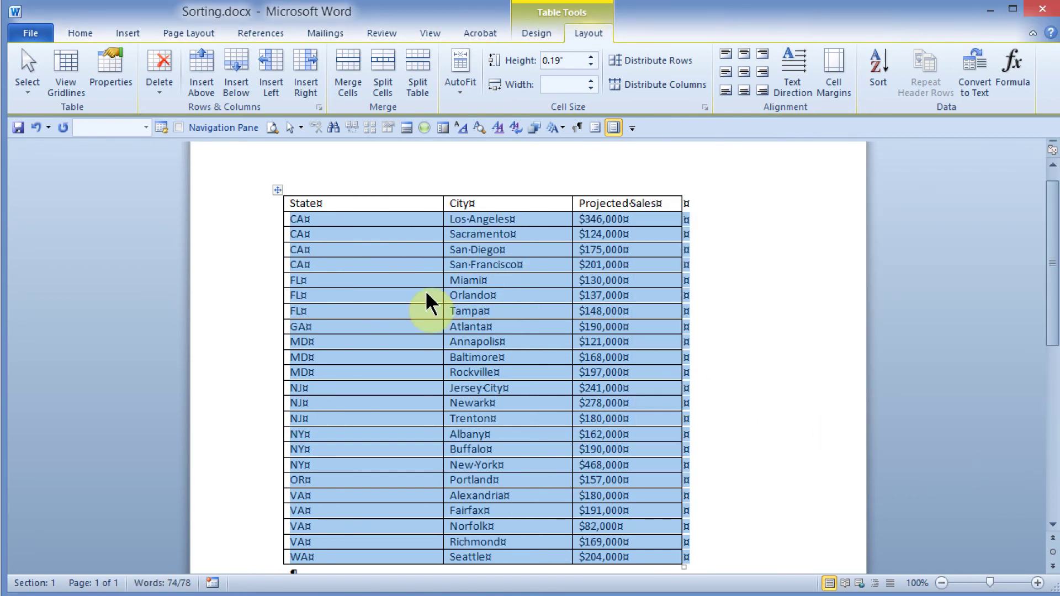
Select the sorted rows from the first CA row down to the VA Norfolk row
left_click(331, 219)
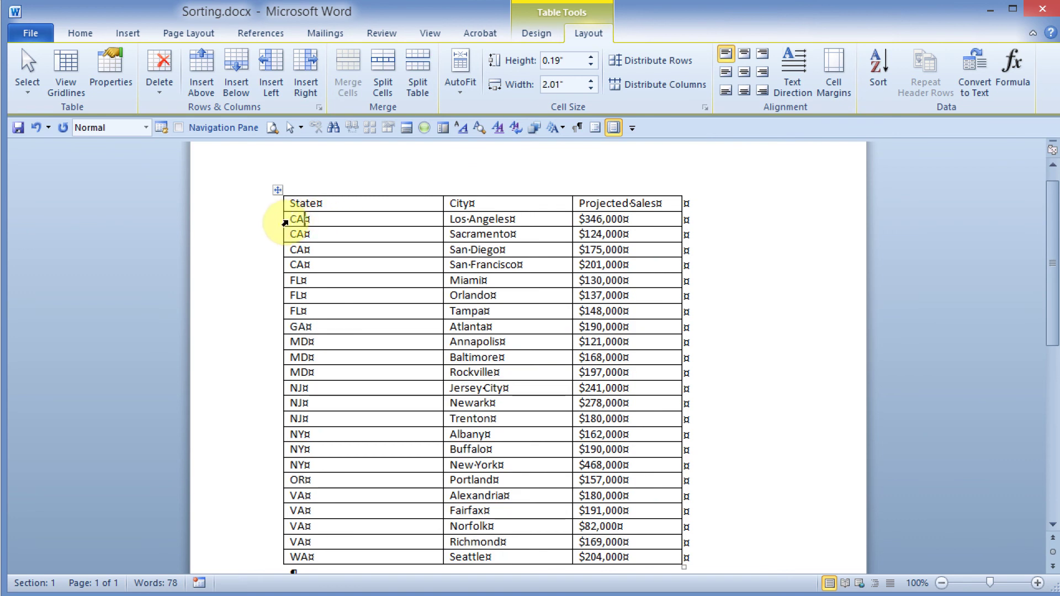
left_click_drag(285, 220, 279, 265)
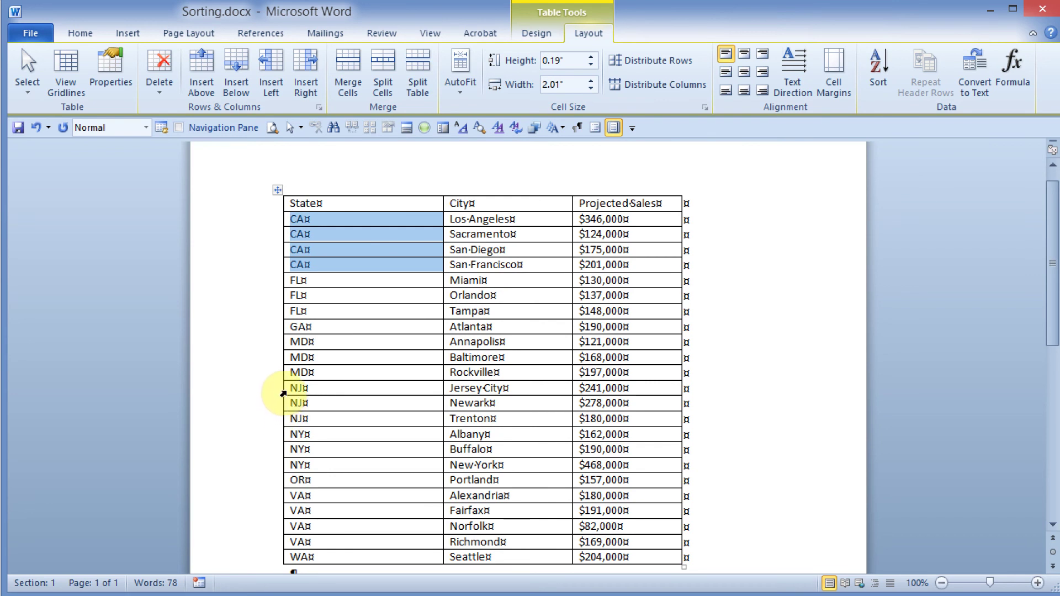
left_click_drag(284, 394, 283, 425)
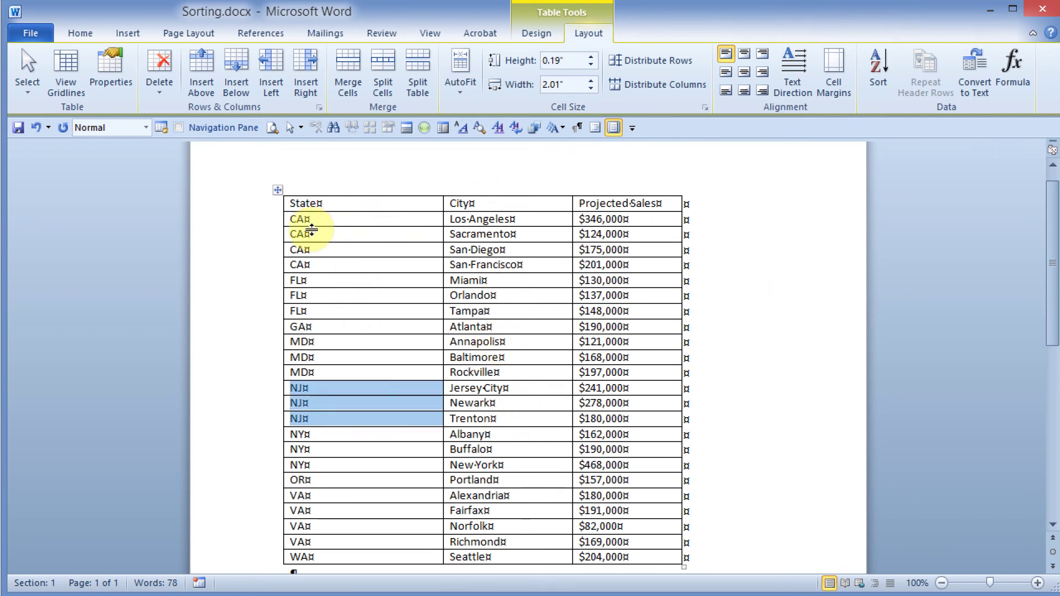
left_click_drag(286, 225, 602, 528)
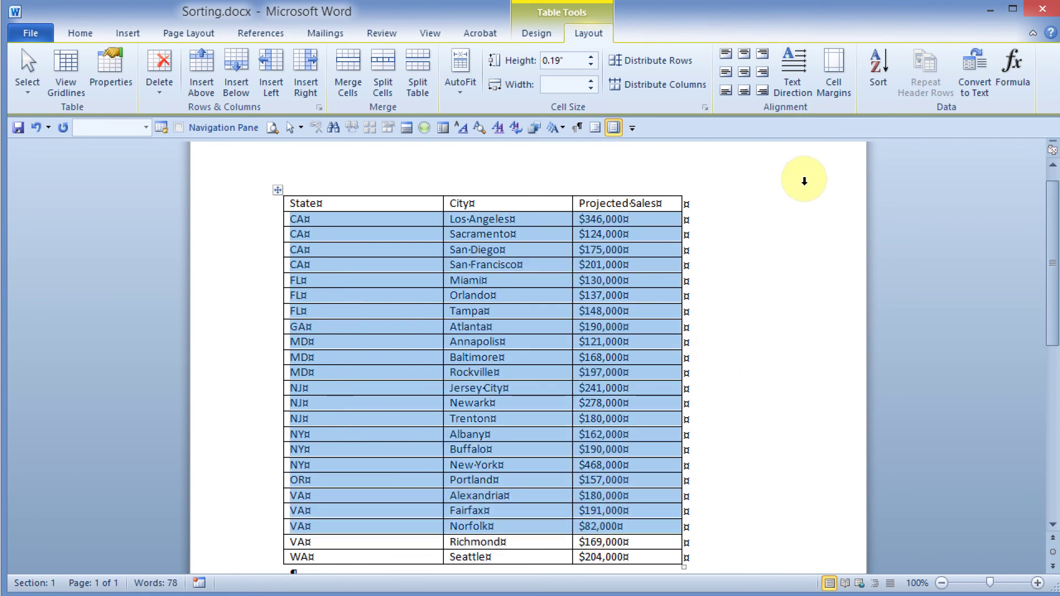
Cancel the Sort dialog with Text type unchanged, then select the whole table including its header
left_click(878, 66)
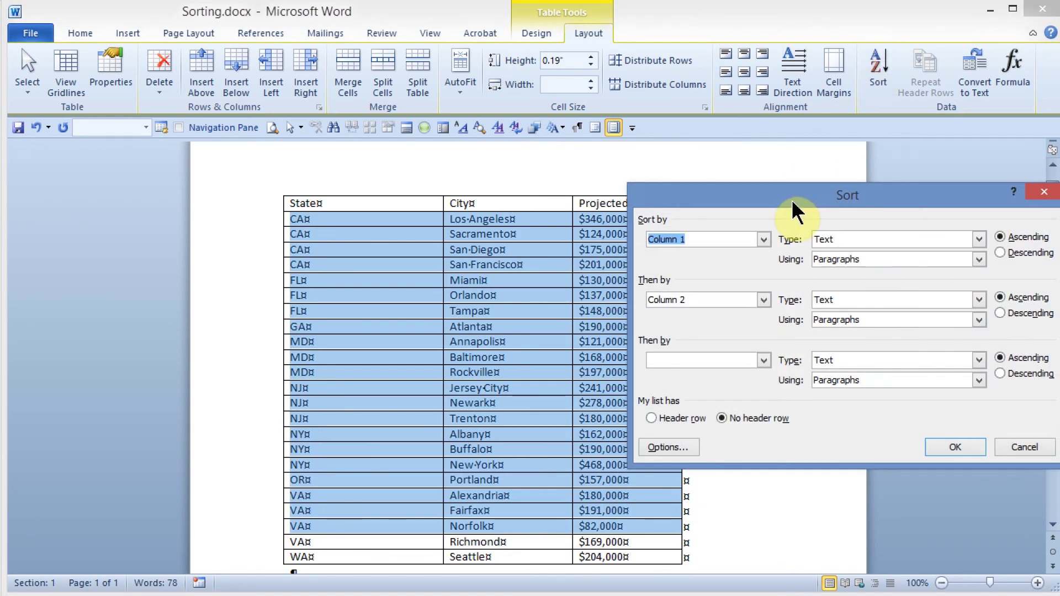
left_click_drag(791, 200, 652, 196)
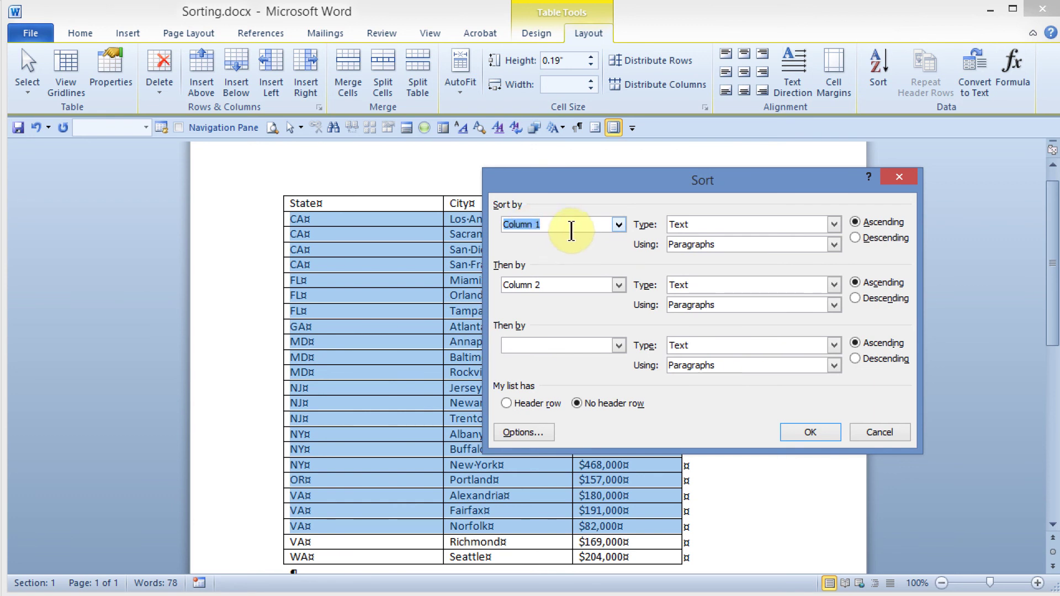
left_click(833, 224)
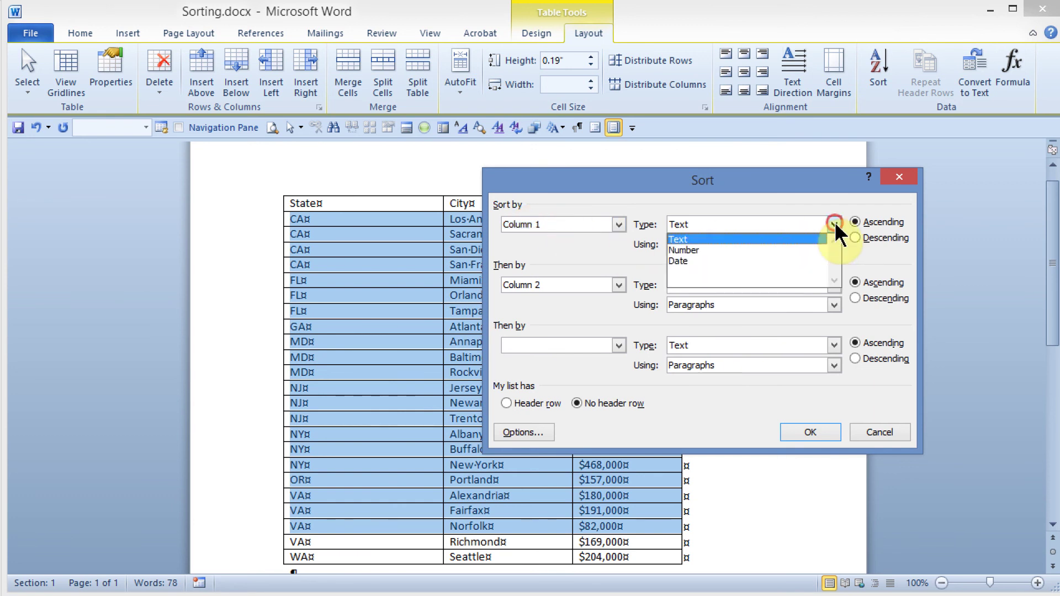
left_click(835, 223)
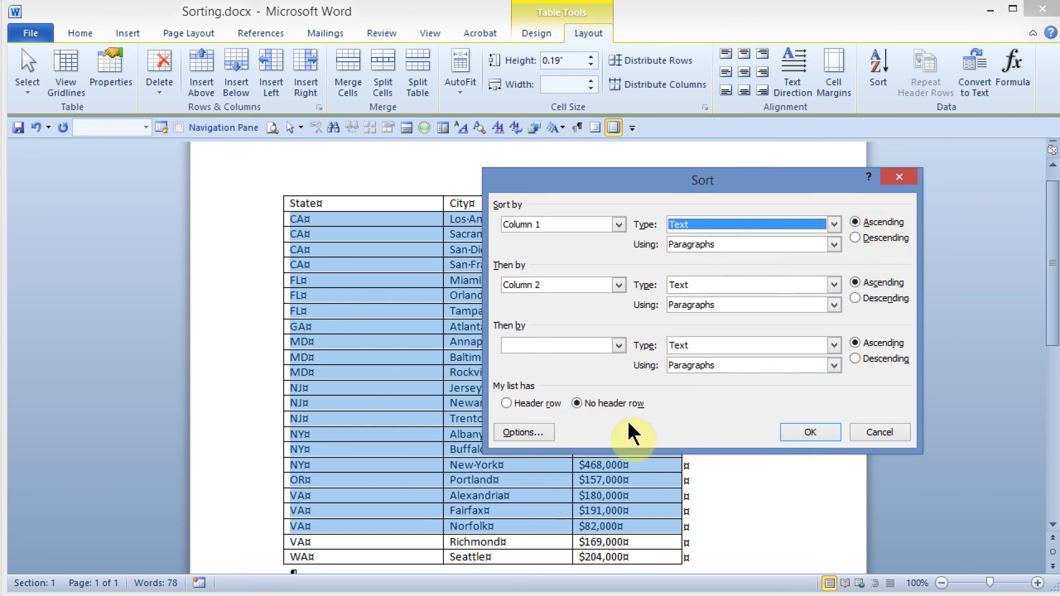
left_click(869, 433)
left_click_drag(336, 206, 617, 557)
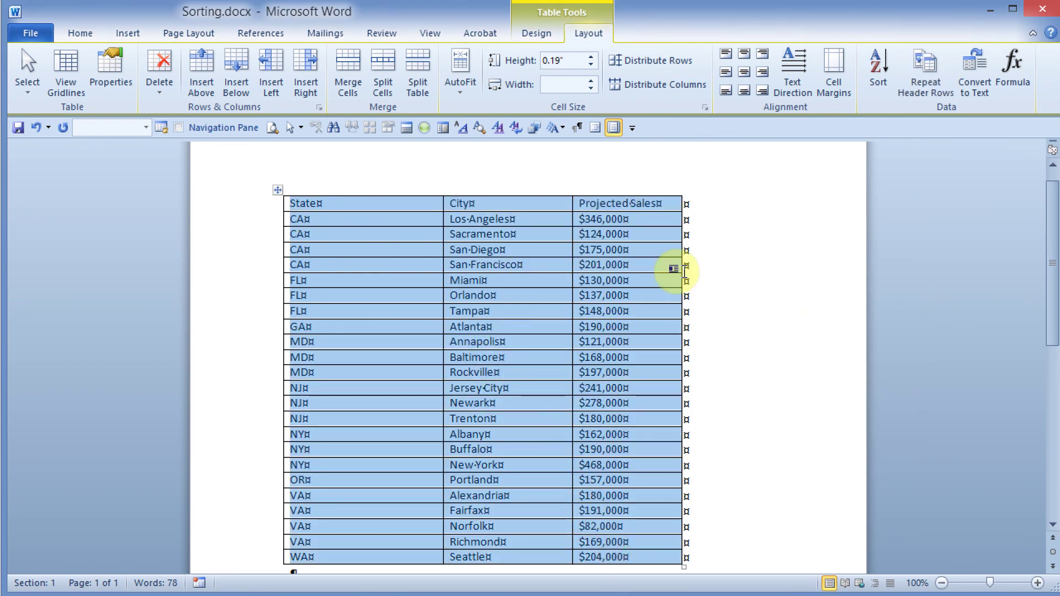
left_click(878, 69)
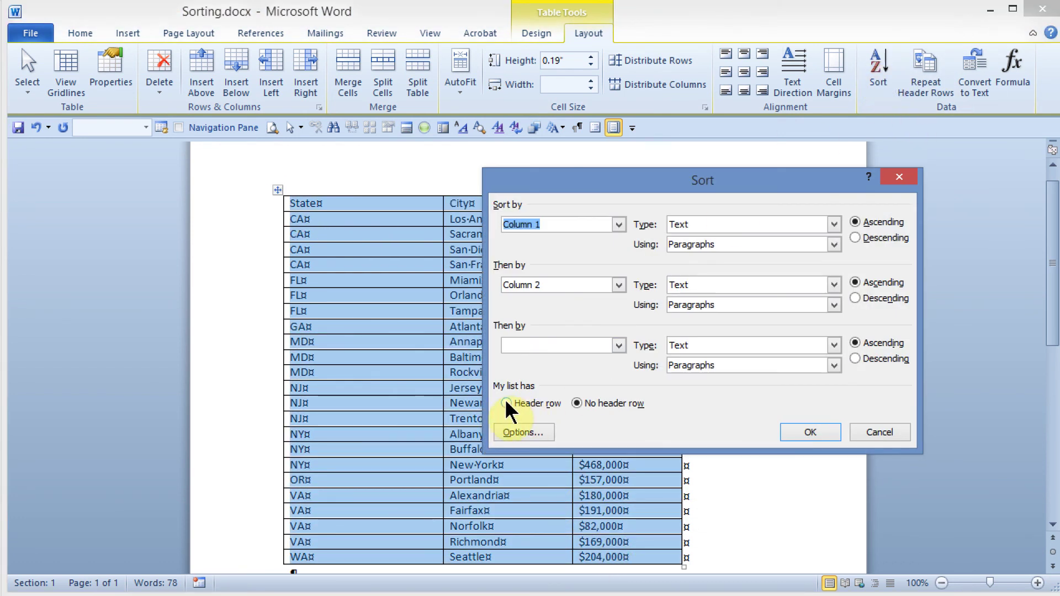
left_click(618, 226)
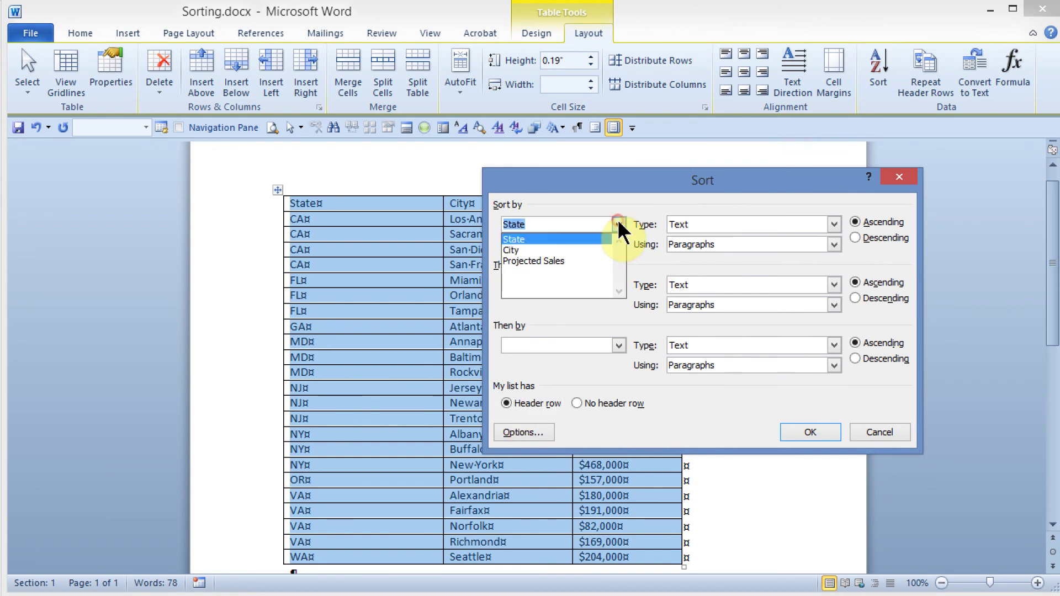
left_click(619, 224)
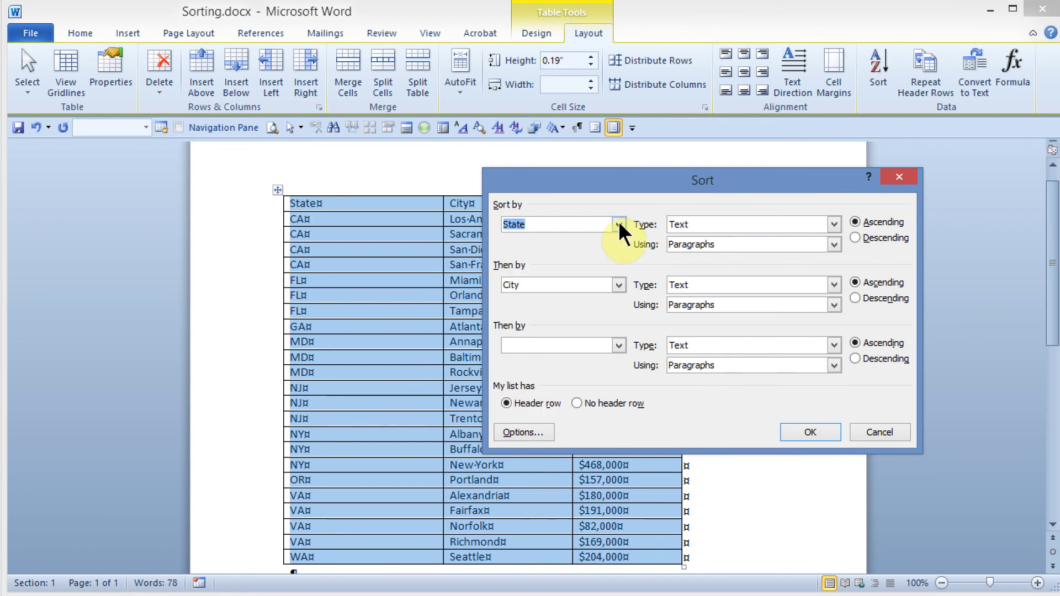
left_click(619, 285)
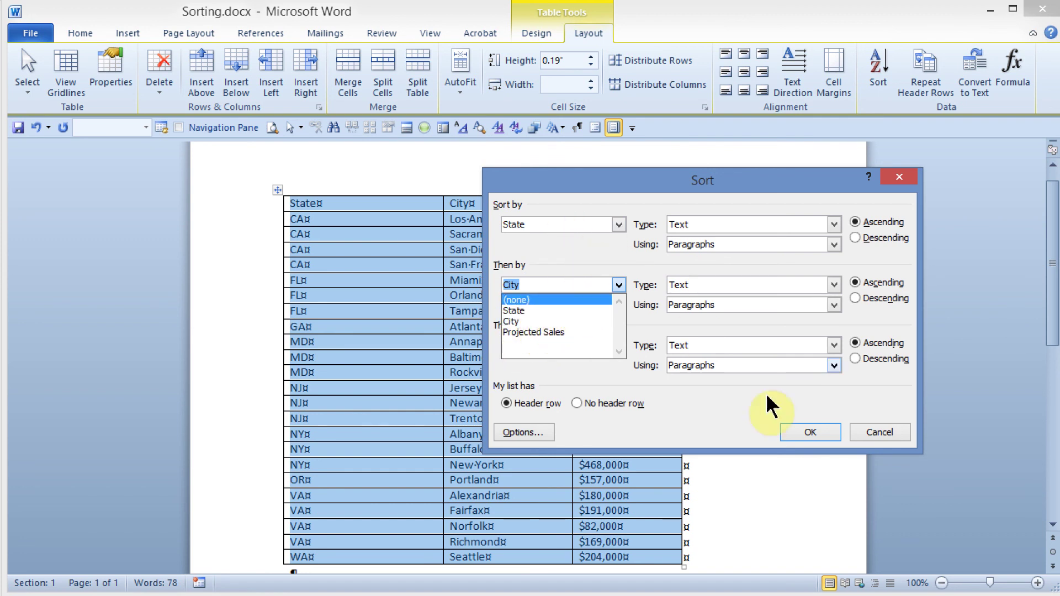
left_click(867, 437)
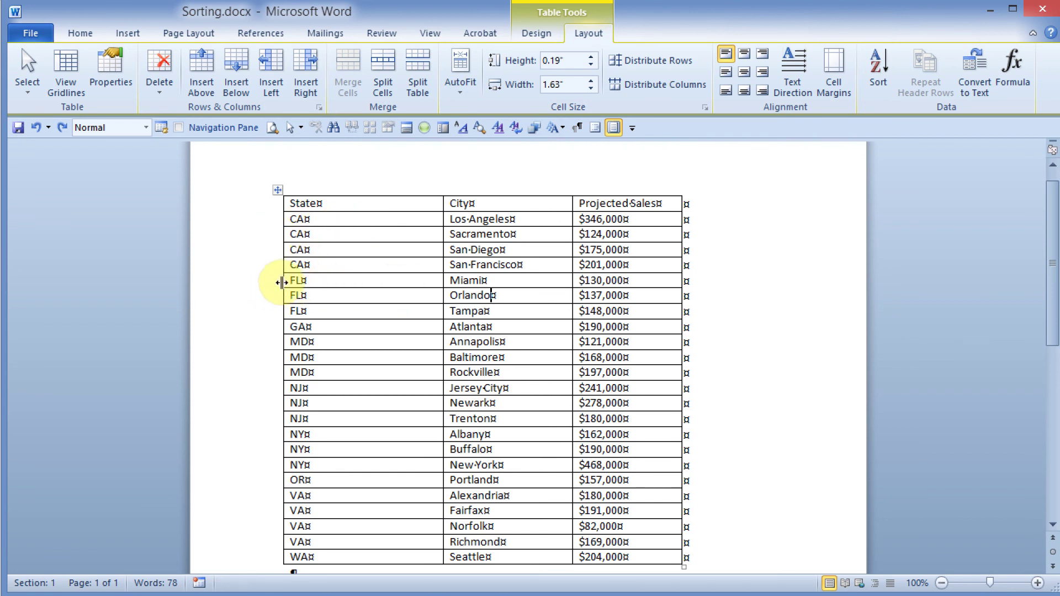
Split the table above the FL Miami row and above the GA Atlanta row
left_click(468, 280)
left_click(417, 83)
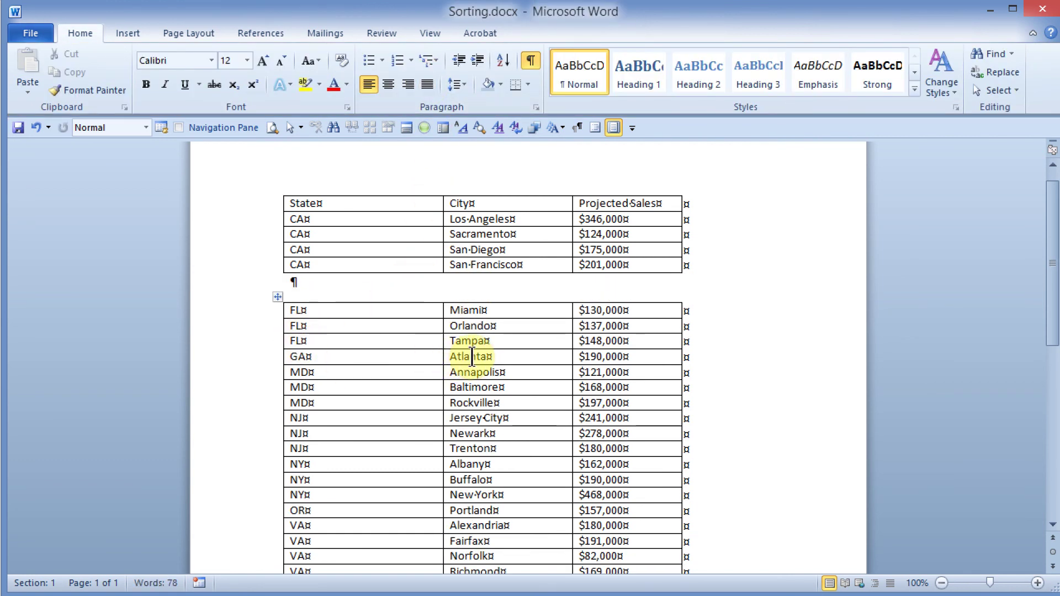
left_click(472, 356)
left_click(425, 74)
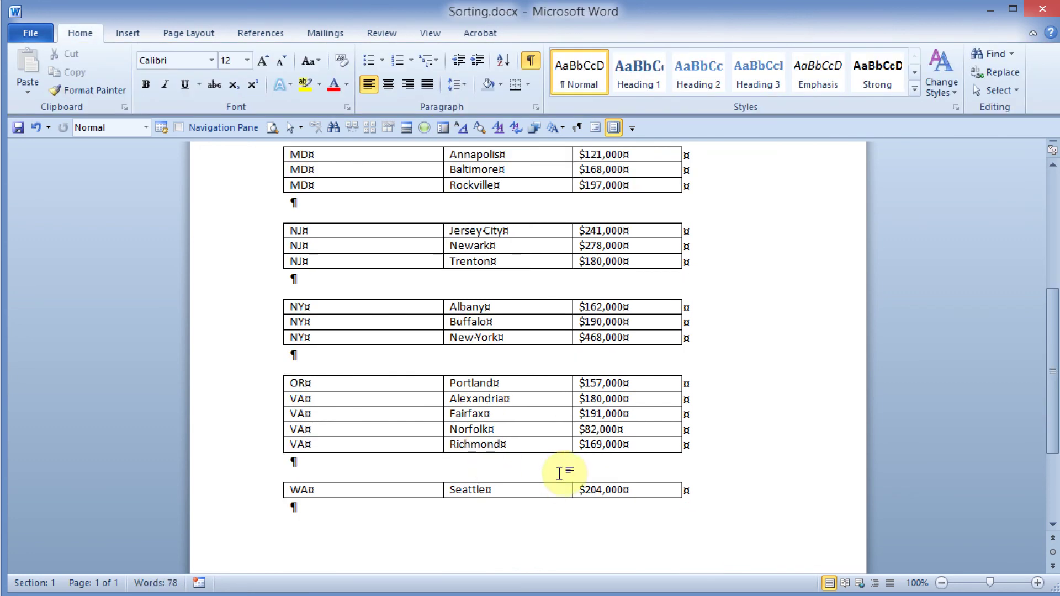
scroll(710, 416, "up", 10)
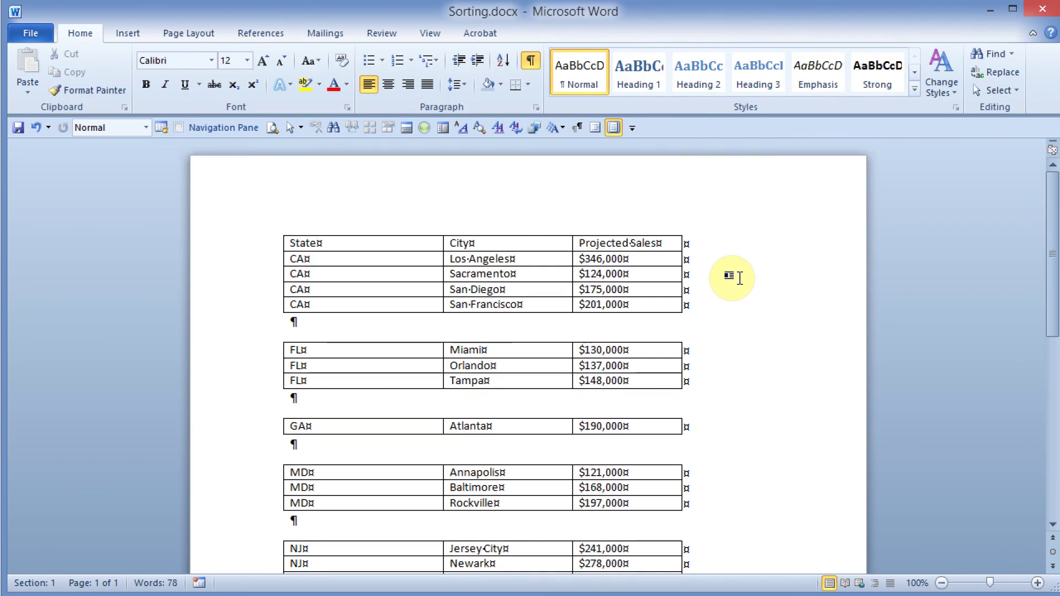
scroll(739, 277, "down", 13)
scroll(750, 286, "up", 9)
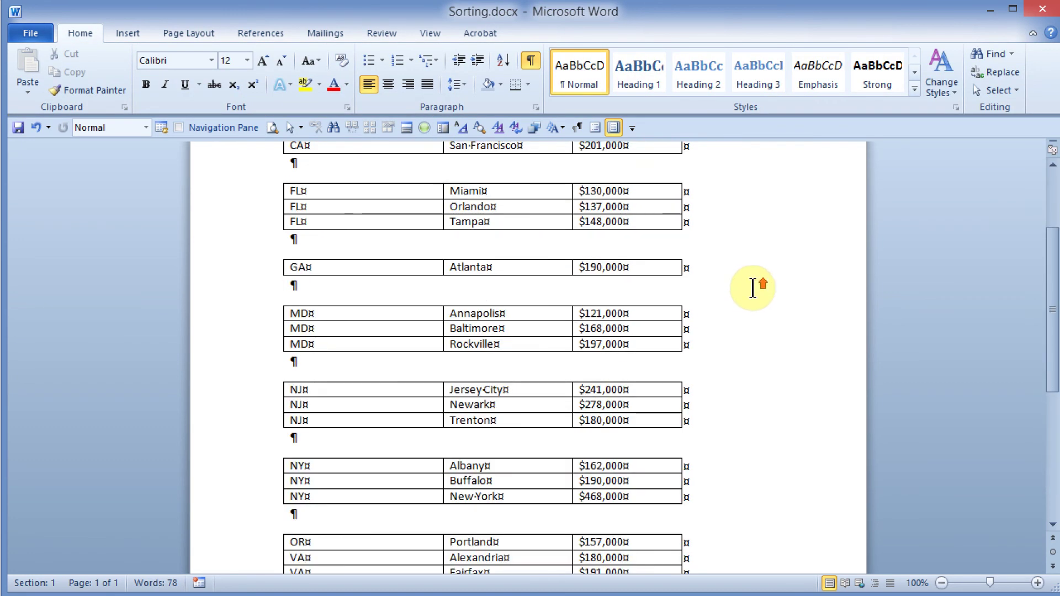
scroll(745, 284, "up", 3)
left_click(407, 239)
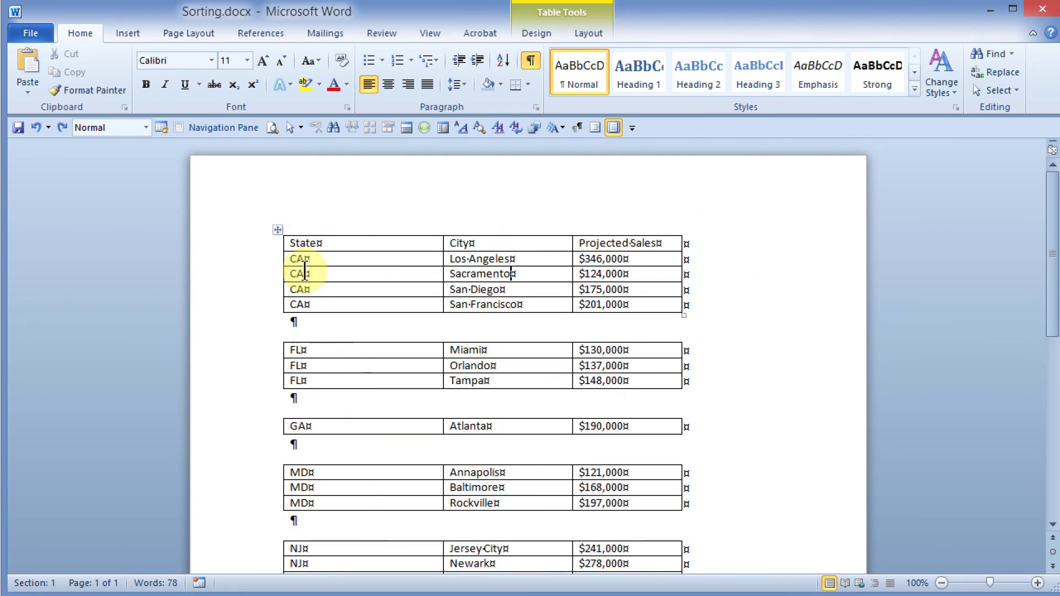
Copy the State/City/Projected Sales header row and paste it above the FL table
left_click(258, 250)
right_click(369, 240)
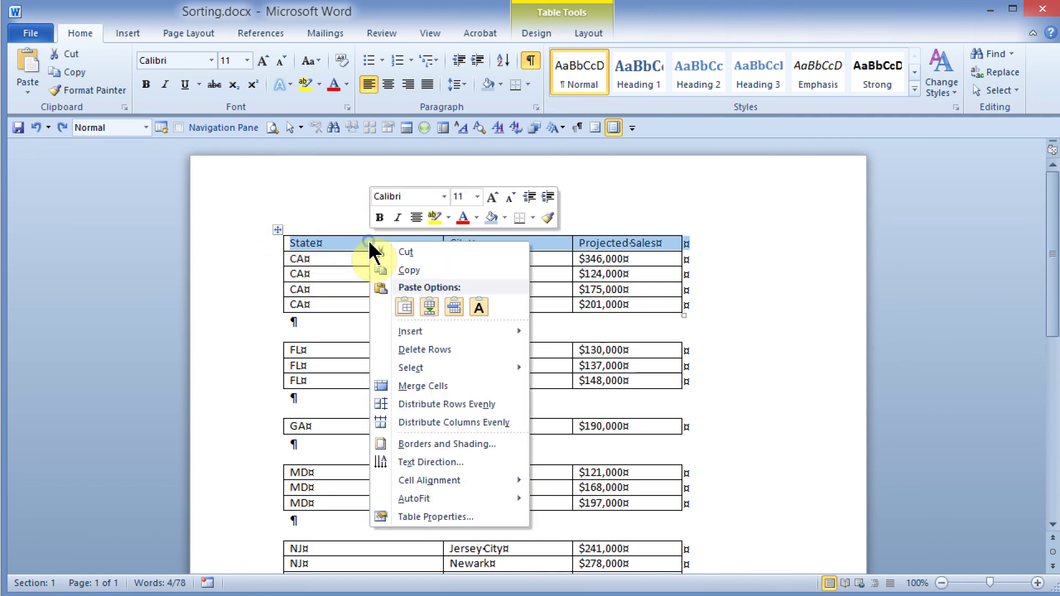
left_click(406, 268)
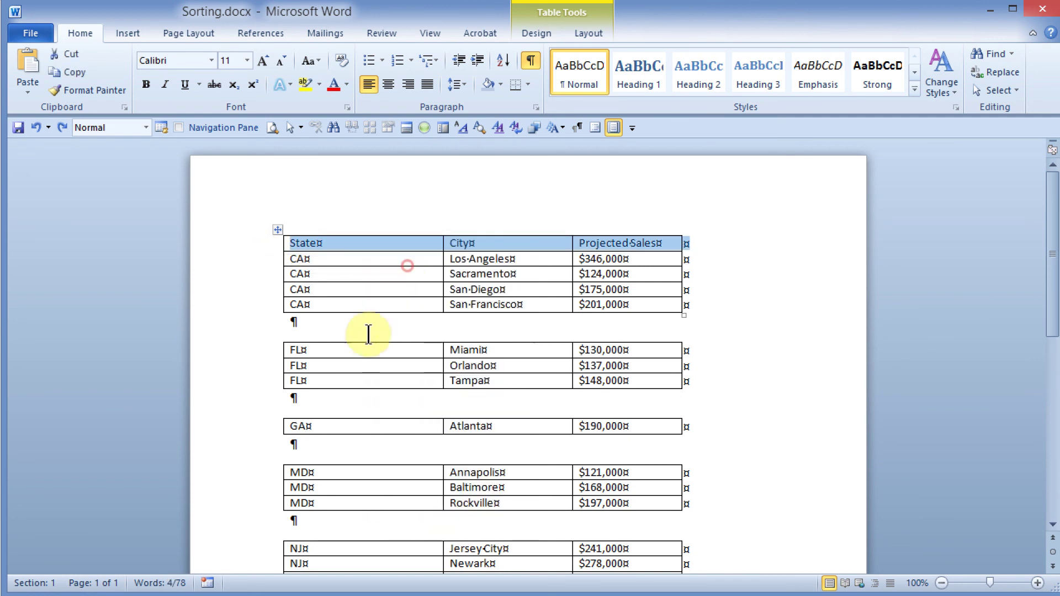
left_click(257, 357)
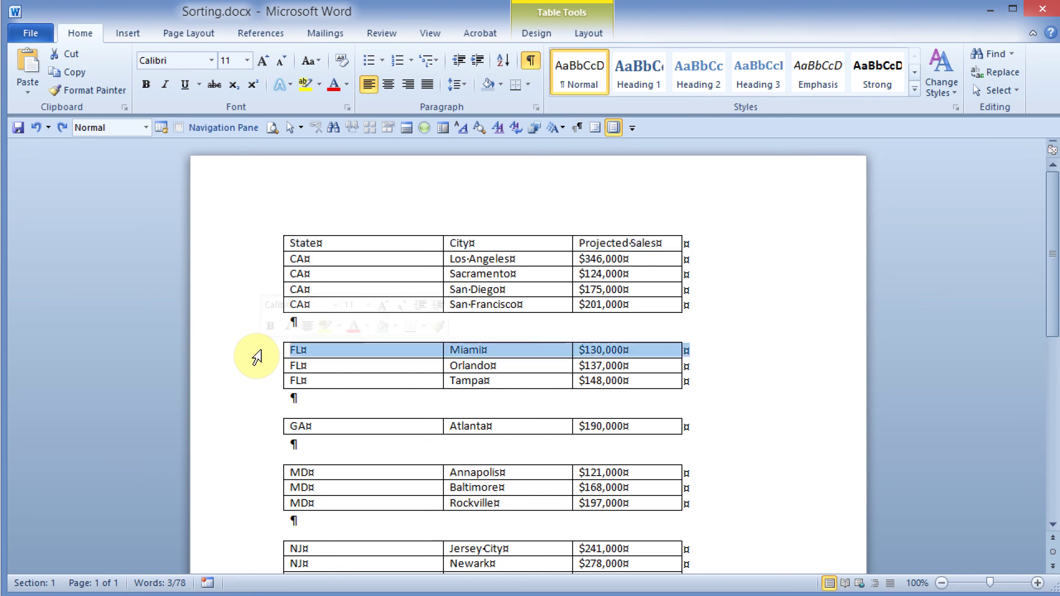
key("ctrl+v")
Paste the copied header row above the GA, MD and NJ tables
left_click(254, 442)
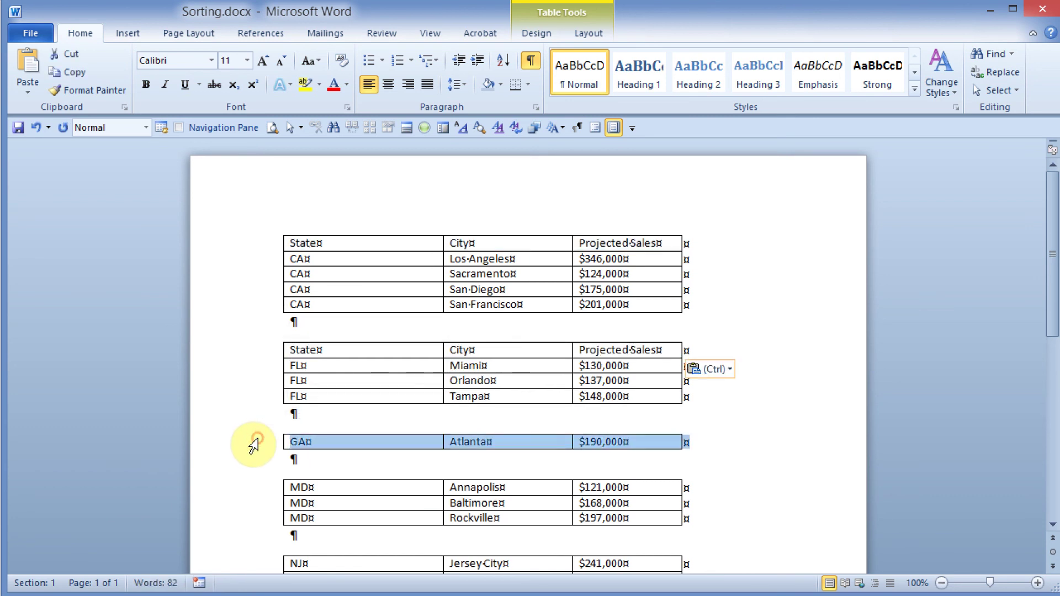
key("ctrl+v")
left_click(253, 502)
key("ctrl+v")
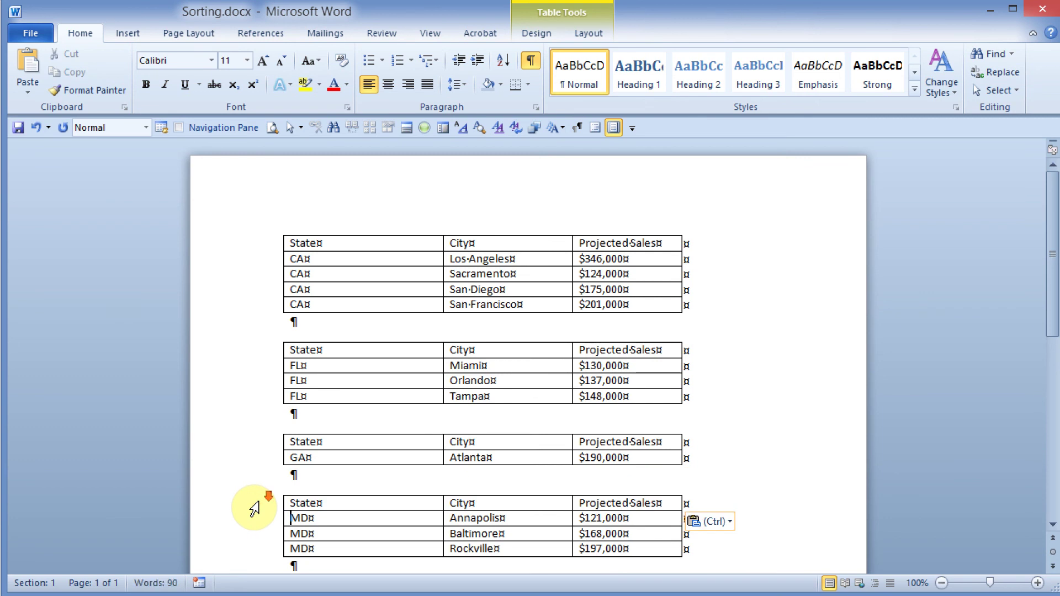
scroll(251, 453, "down", 6)
left_click(249, 396)
key("ctrl+v")
Paste the header row above the NY, OR and WA tables
left_click(250, 419)
key("ctrl+v")
scroll(250, 425, "down", 5)
left_click(253, 420)
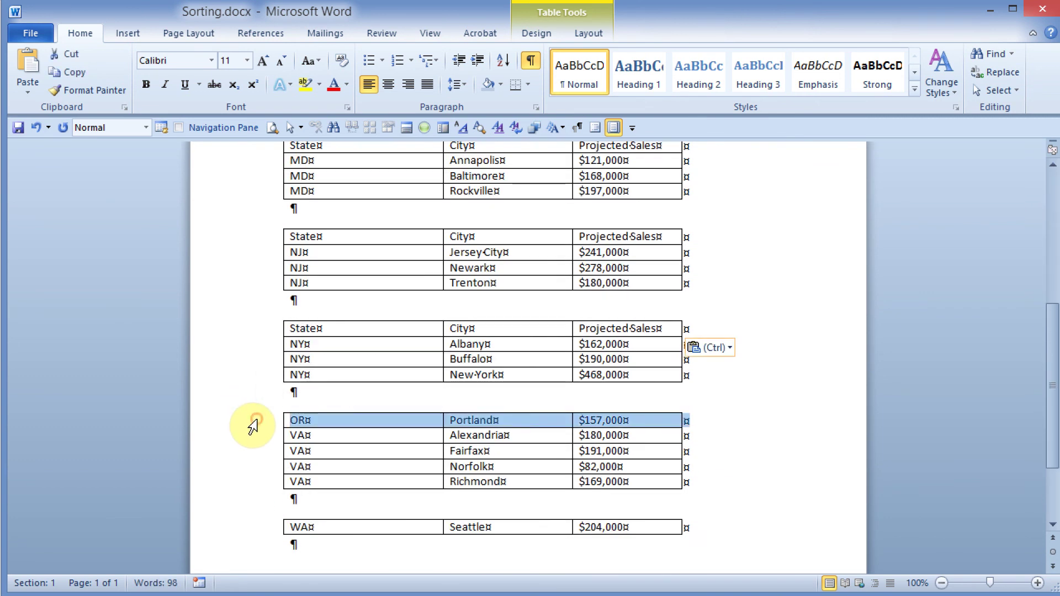
key("ctrl+v")
scroll(250, 428, "down", 4)
left_click(252, 431)
key("ctrl+v")
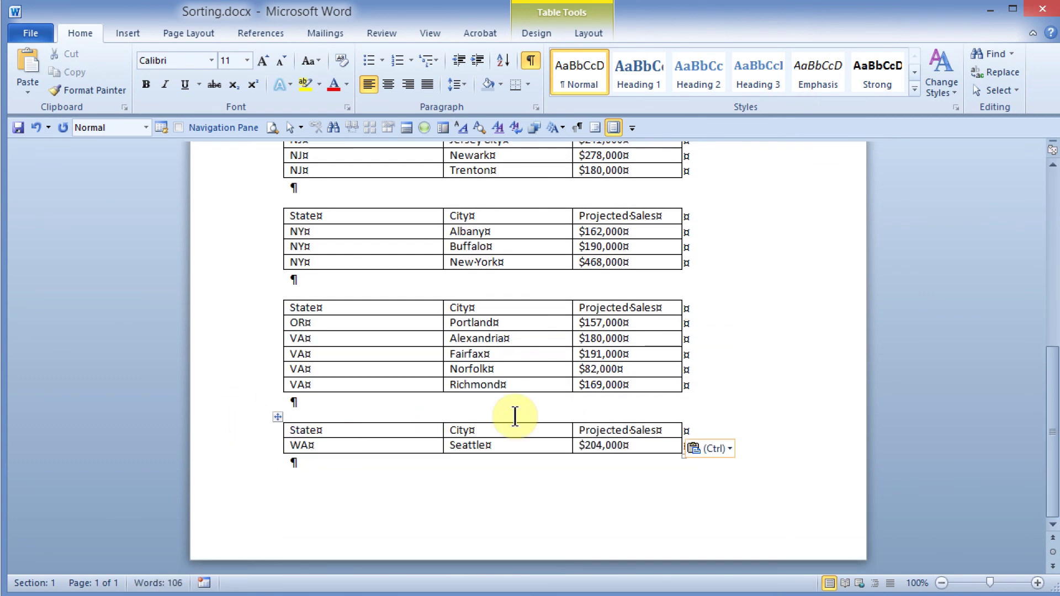